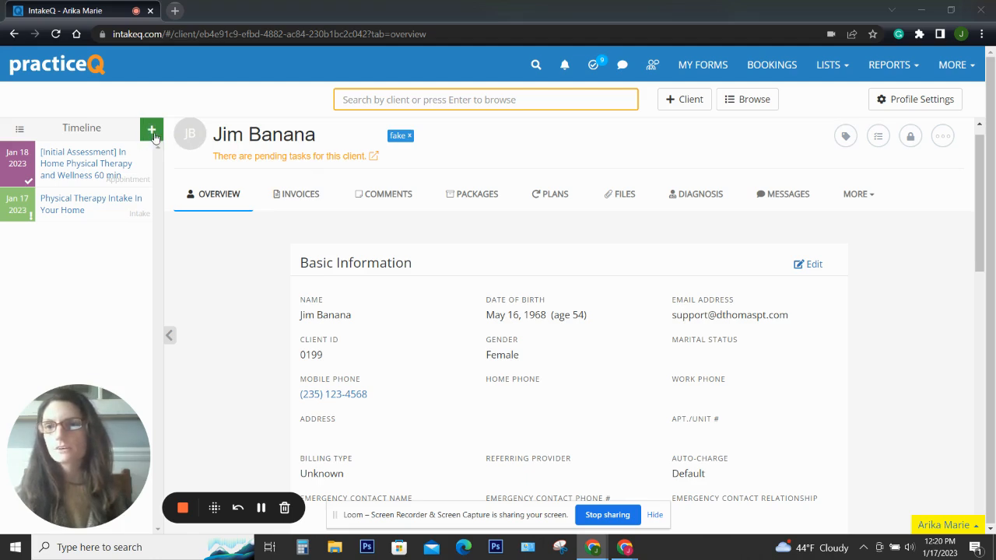
Create a new note on the client's timeline from the Good Faith Estimate template
click(153, 133)
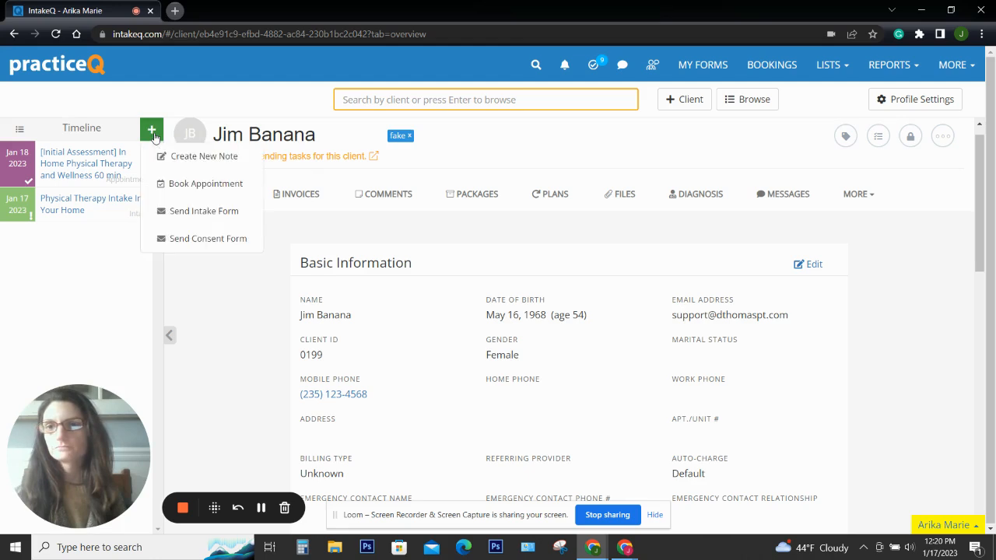
click(184, 160)
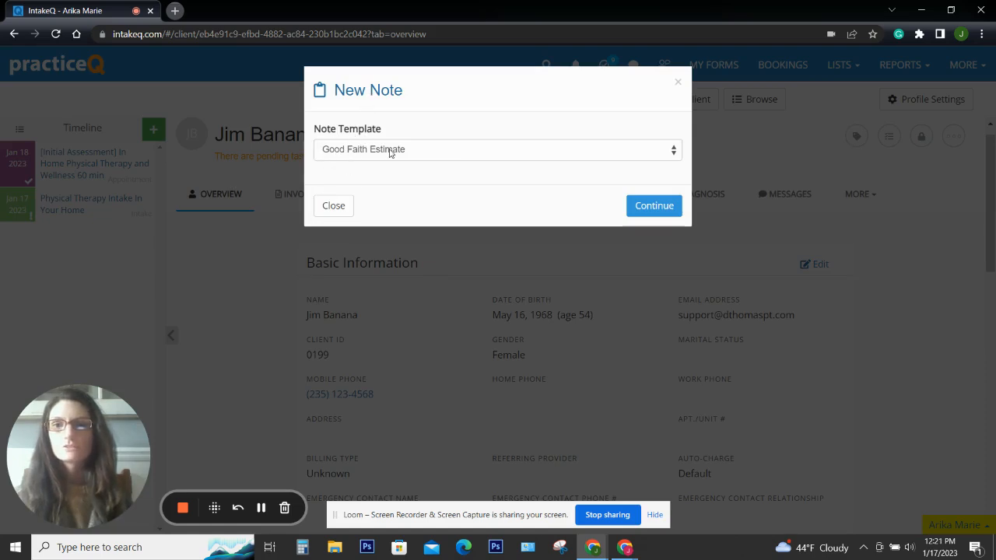
click(640, 204)
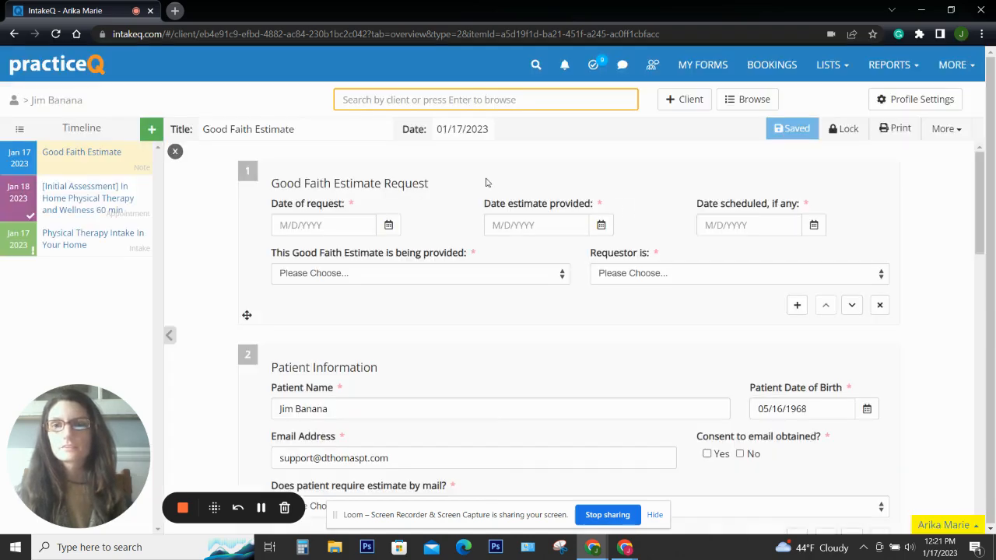
Pick January 17, 2023 for the request and provided dates and January 18, 2023 for scheduled
click(388, 226)
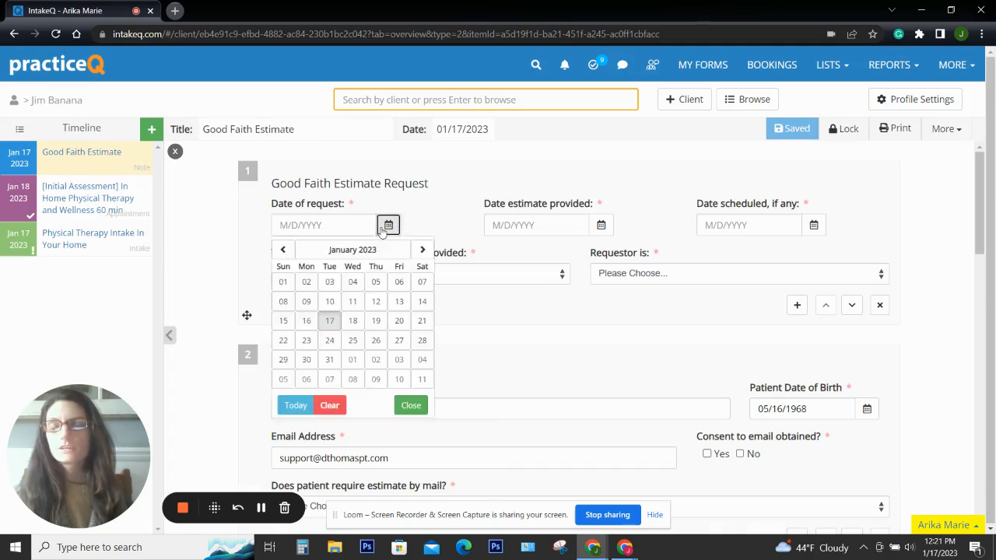
click(330, 327)
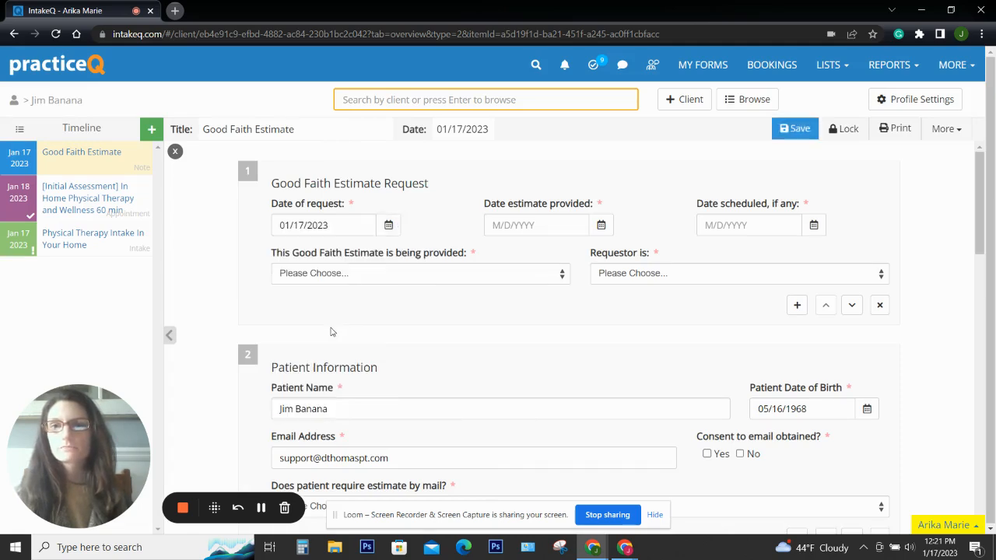
click(601, 225)
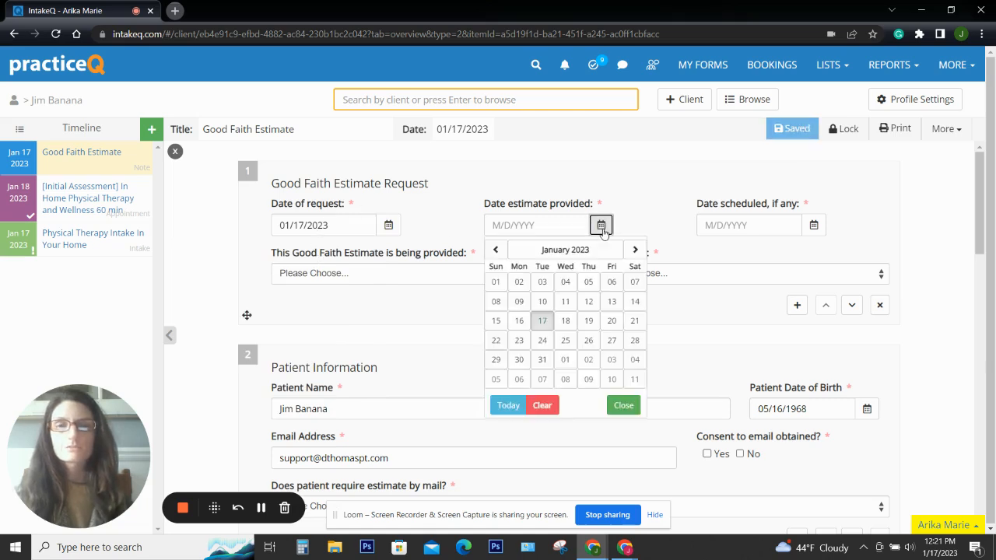
click(544, 325)
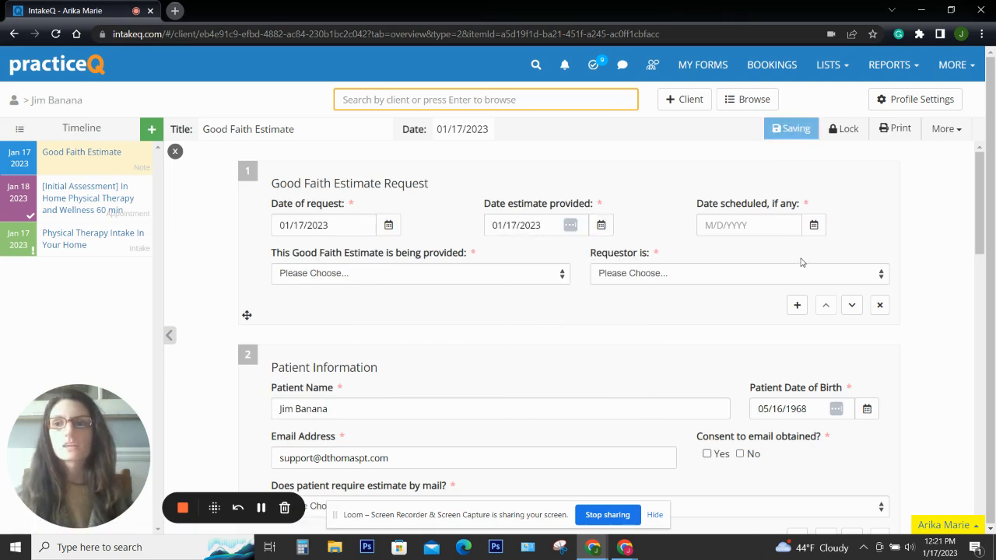
click(815, 225)
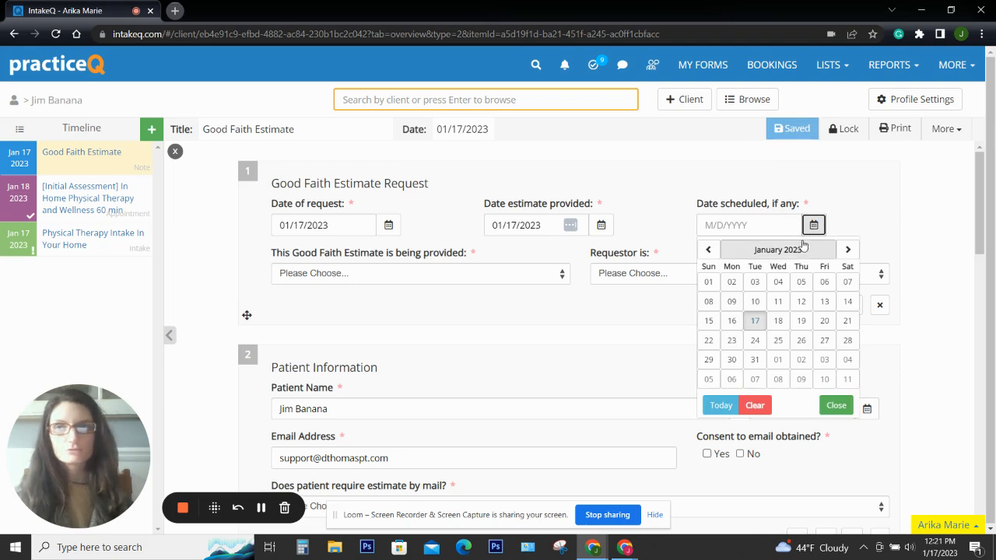
click(778, 321)
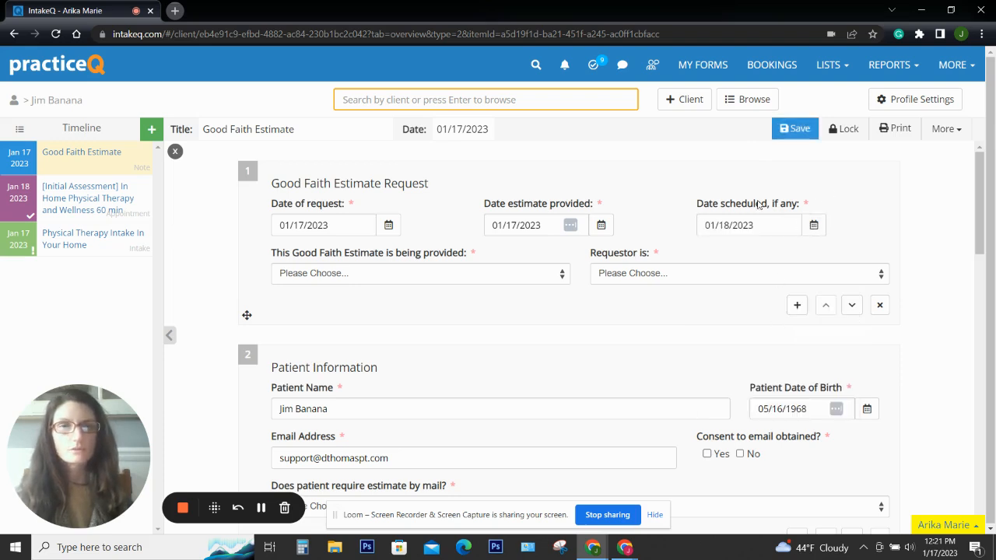
scroll(506, 303, down, 1)
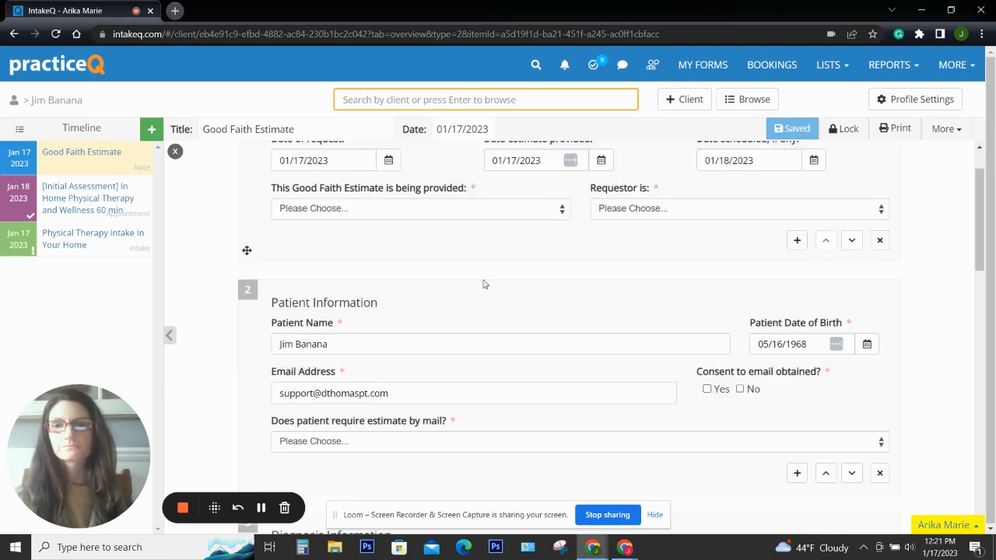
scroll(391, 263, up, 1)
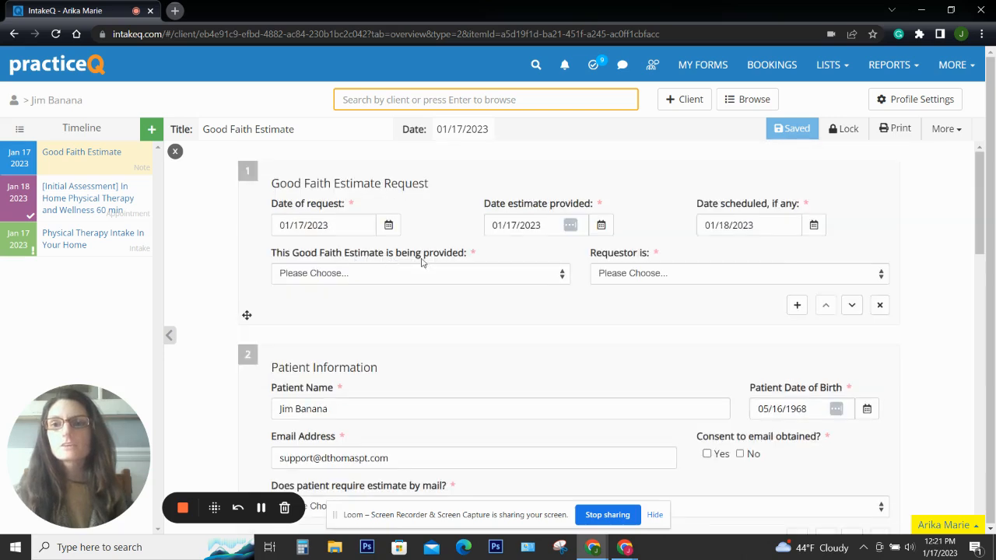
Choose 'Upon scheduling' for when provided and 'Insured but wishes to self-pay' for Requestor is
click(461, 279)
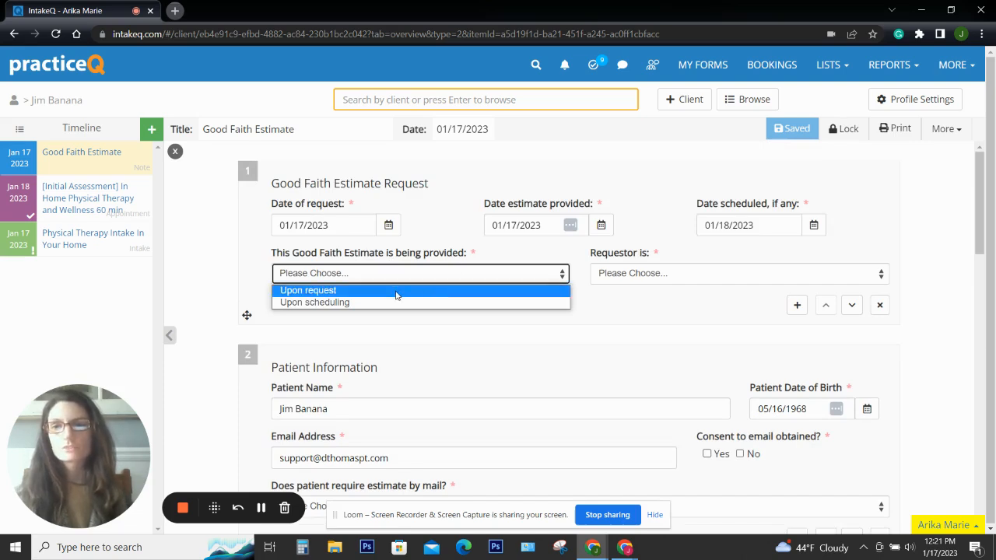
click(343, 308)
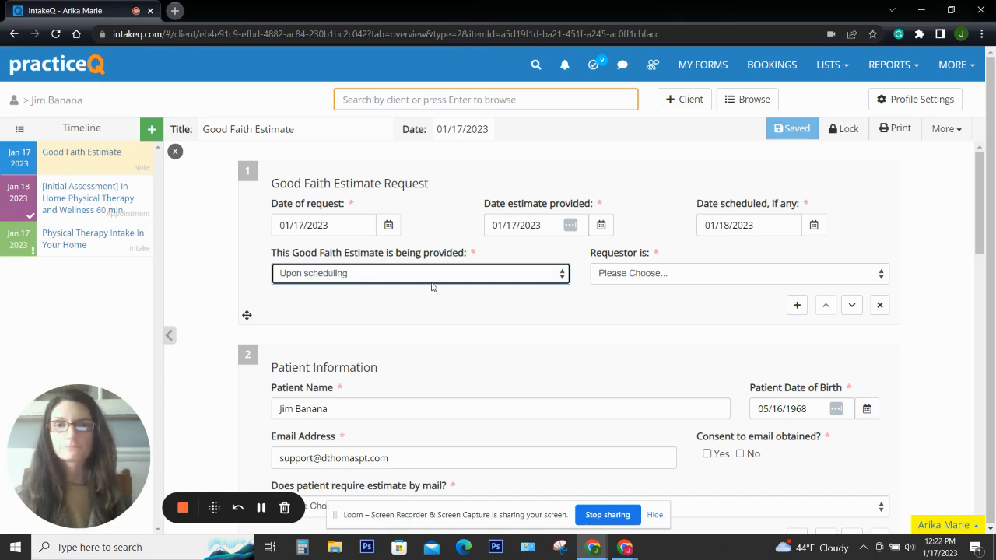
click(661, 273)
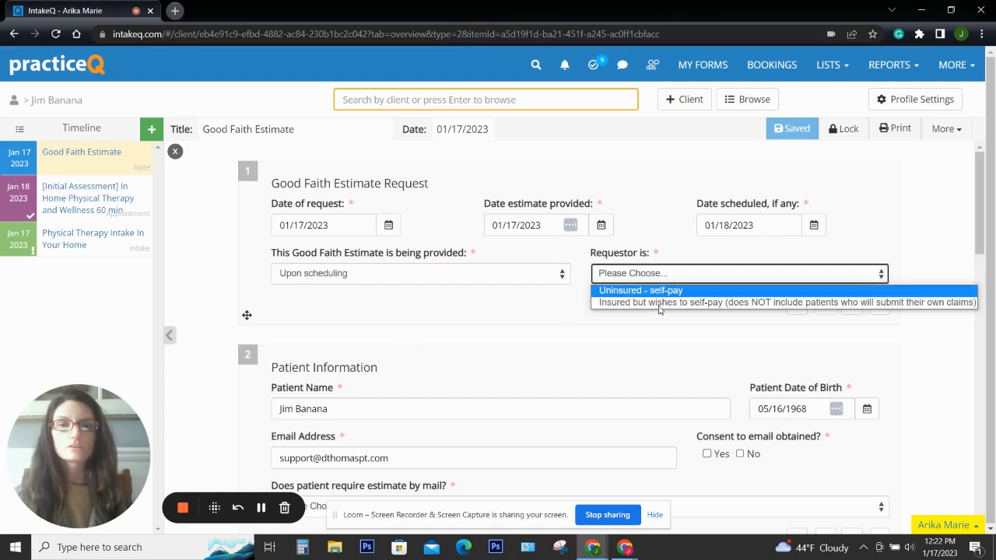
click(662, 303)
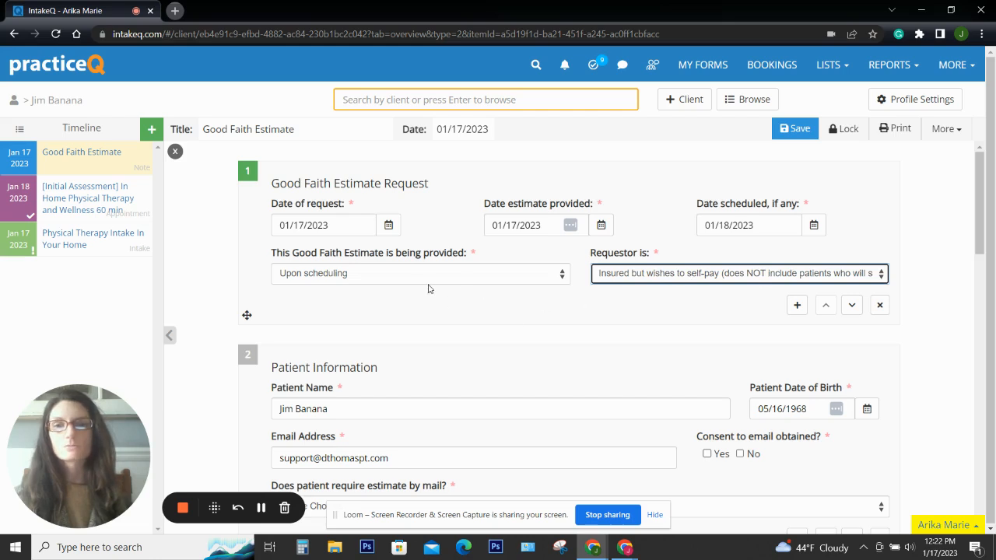
click(449, 313)
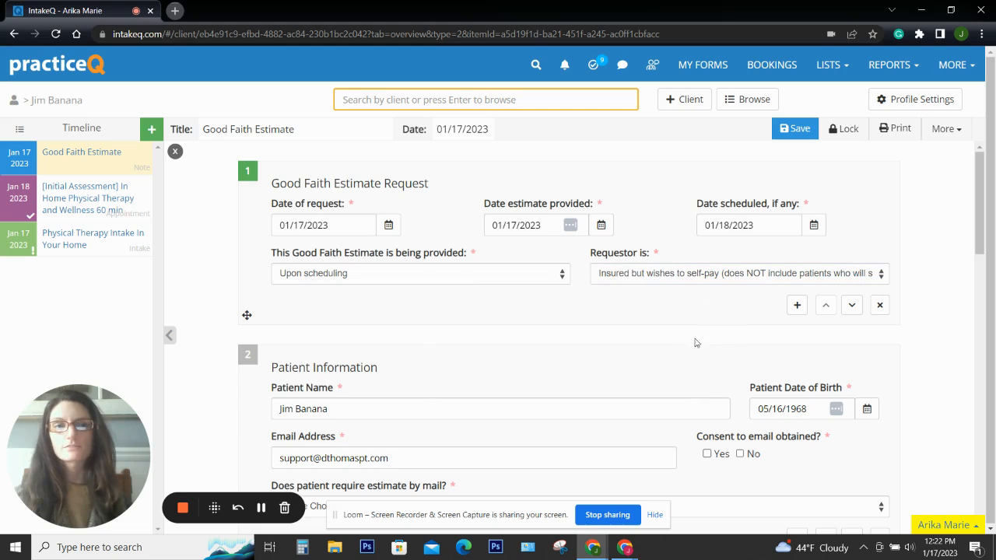
In Patient Information, set email consent to No and estimate by mail to No
scroll(468, 302, down, 2)
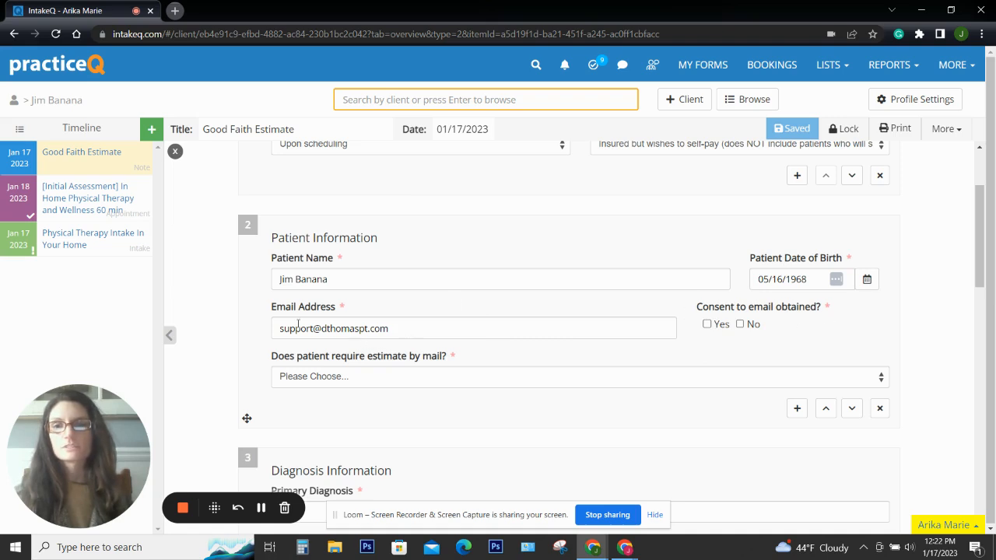
click(706, 324)
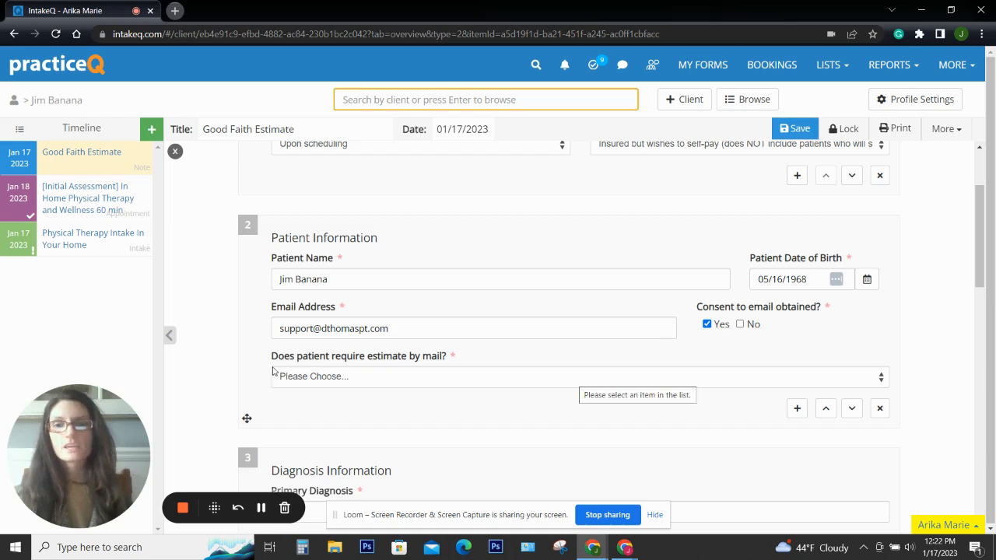
click(448, 381)
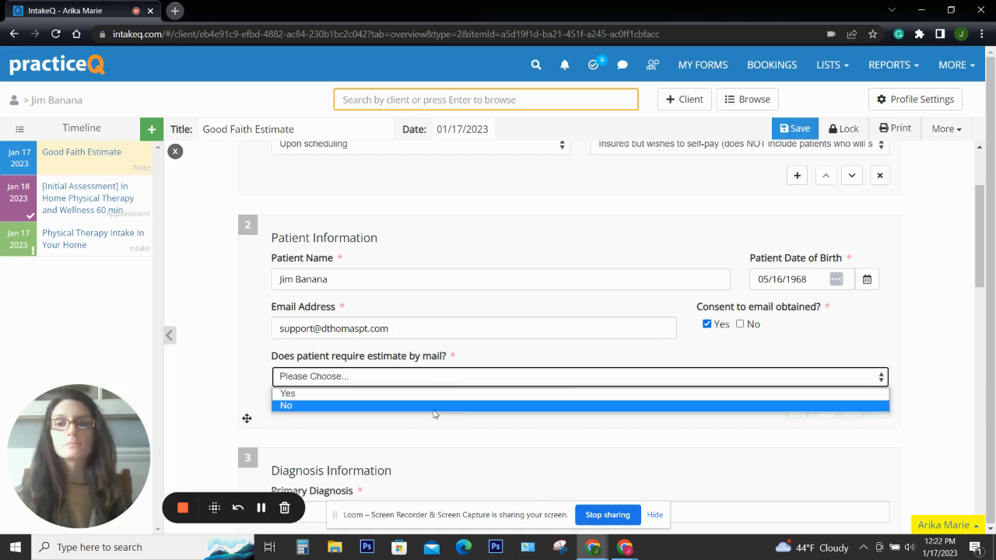
click(434, 406)
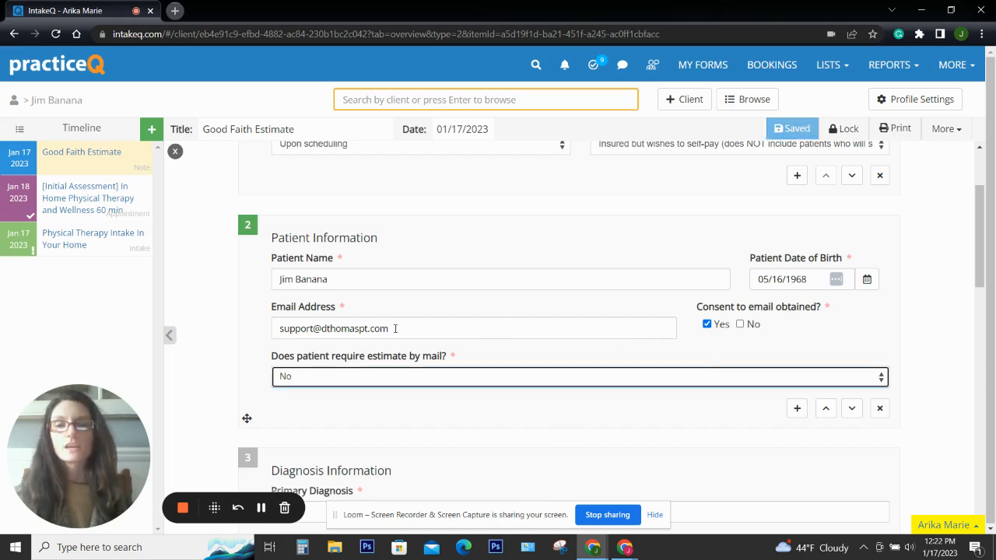
click(707, 325)
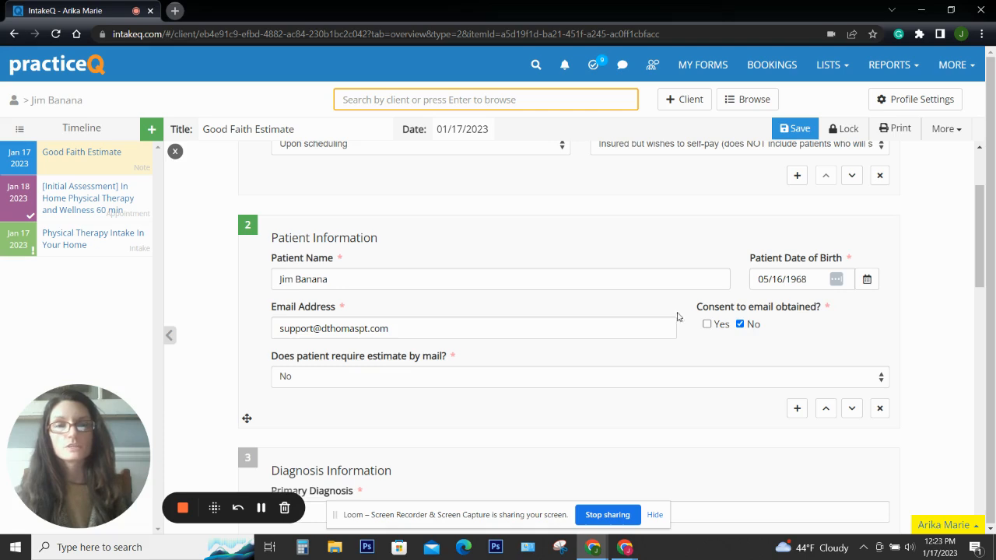
Set the estimate-by-mail dropdown to Yes
click(446, 385)
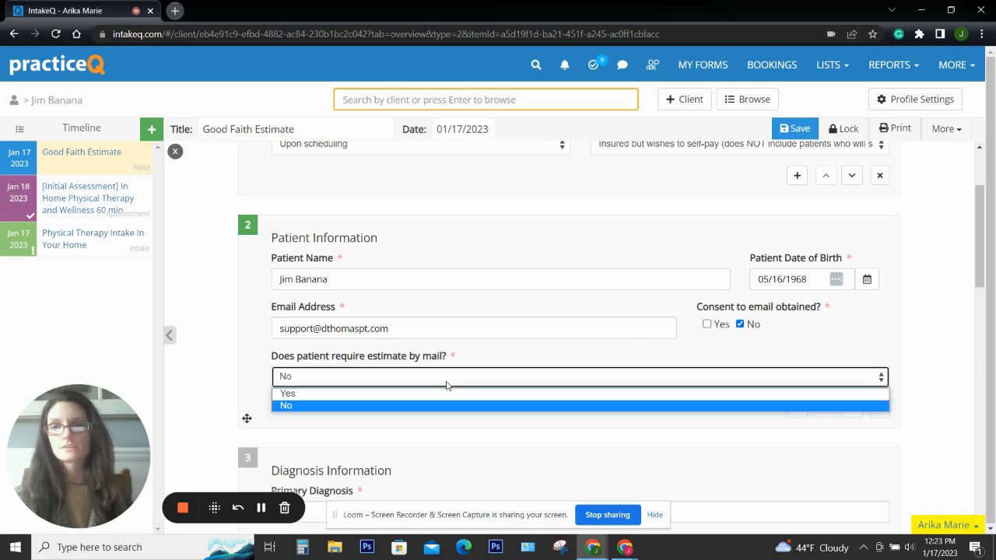
click(354, 394)
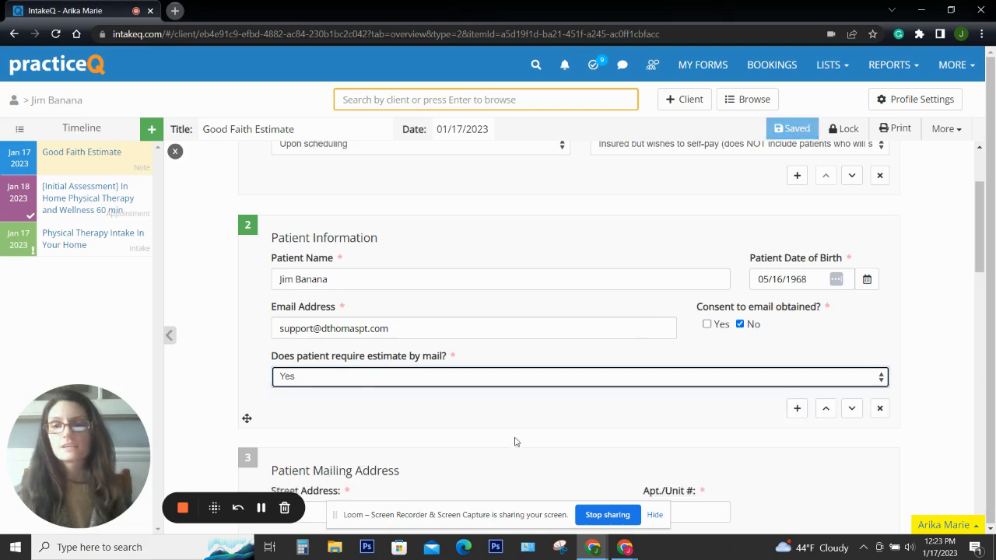
scroll(556, 414, down, 2)
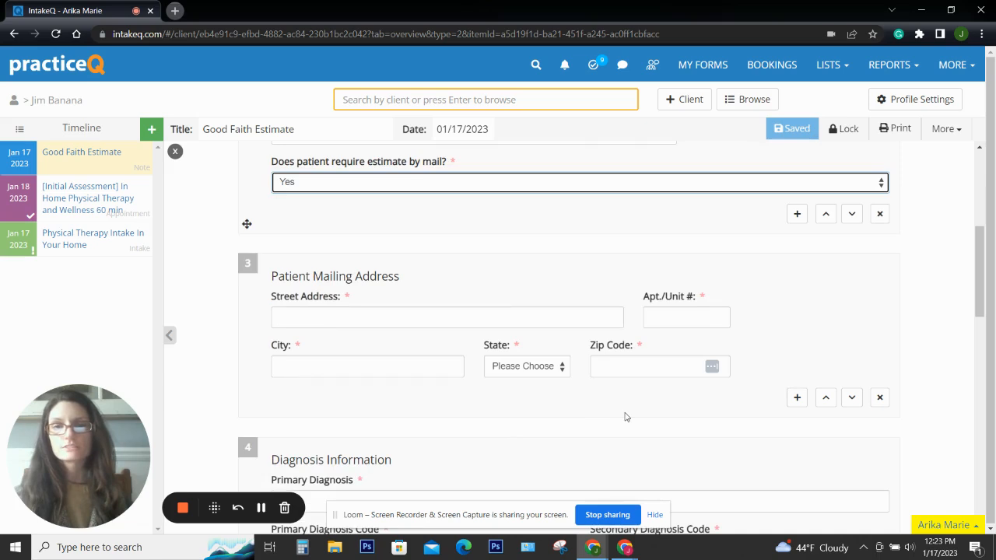
click(625, 413)
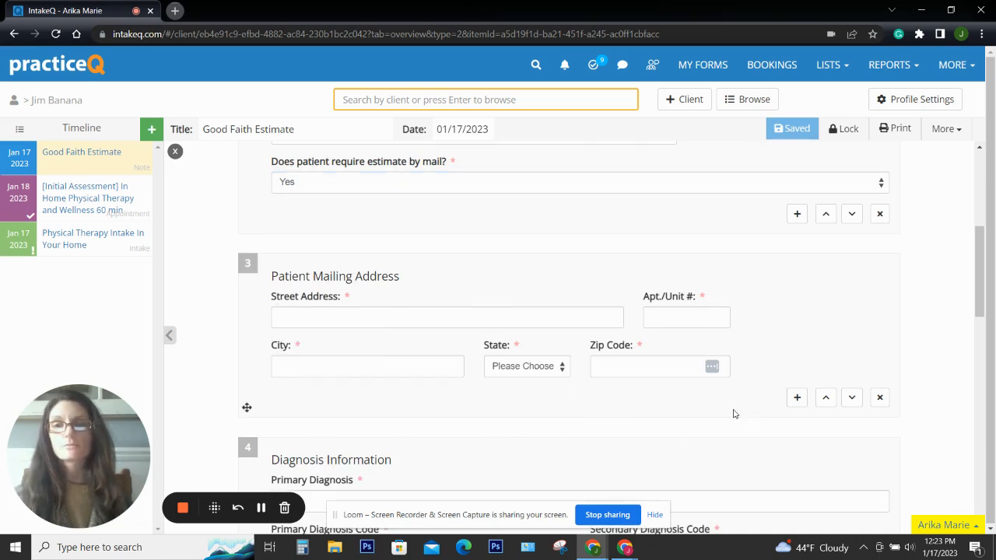
Clear the No email-consent answer so consent reads Yes, and set estimate by mail to No
scroll(734, 414, down, 1)
scroll(733, 414, up, 4)
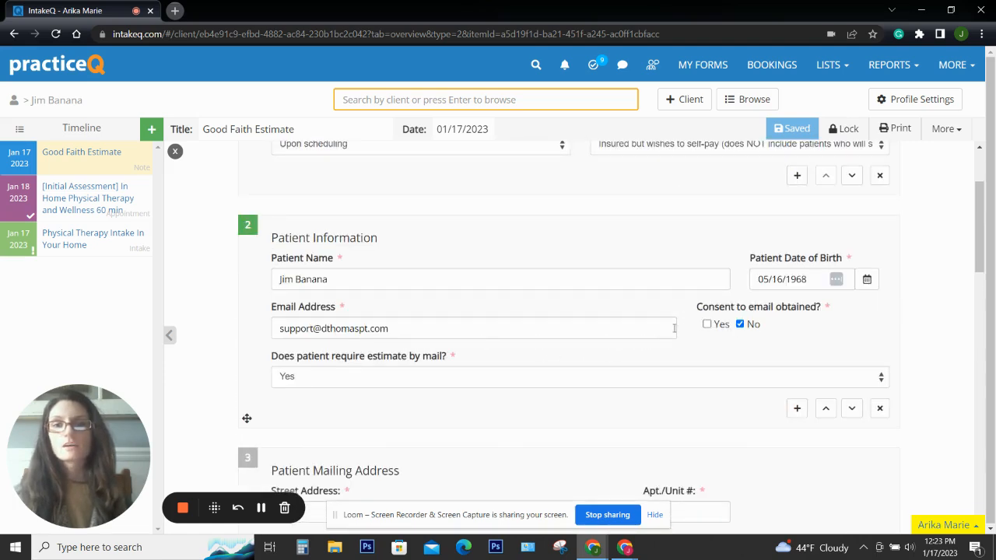
click(740, 324)
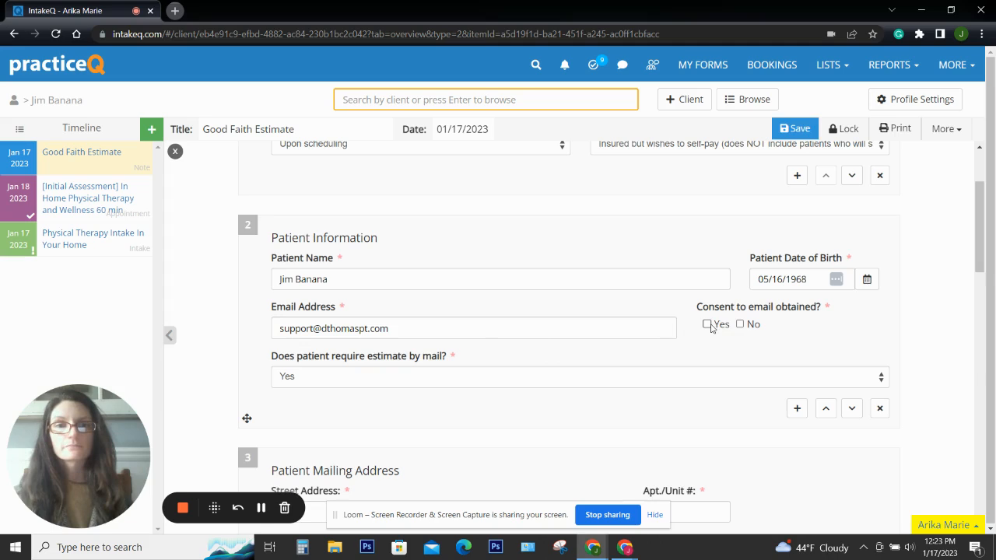
click(708, 381)
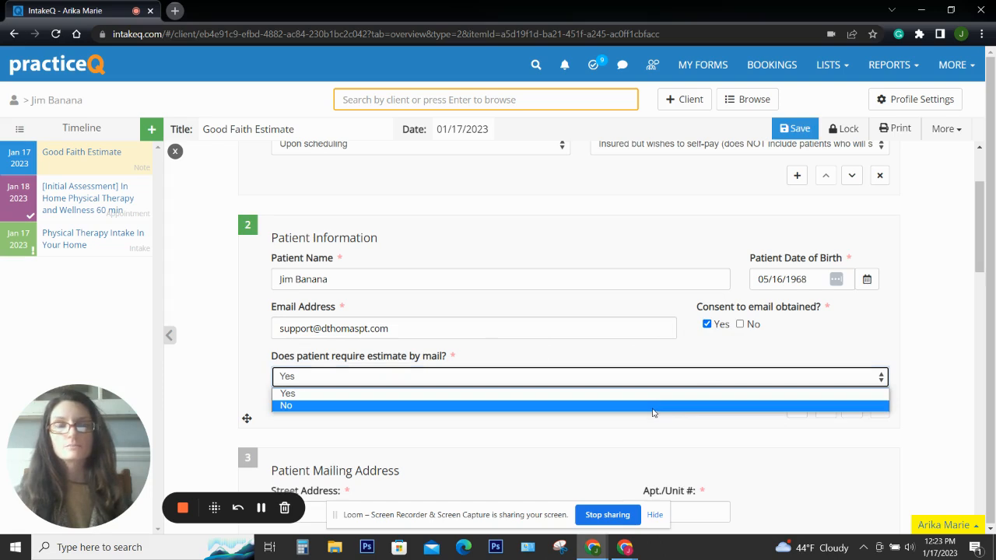
click(341, 405)
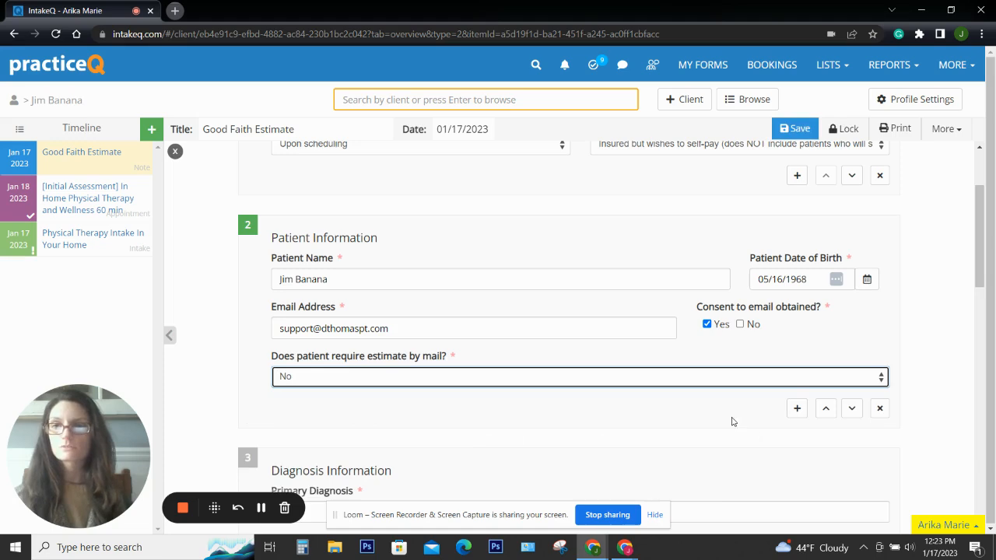
scroll(696, 442, up, 1)
scroll(696, 442, down, 1)
scroll(696, 442, down, 2)
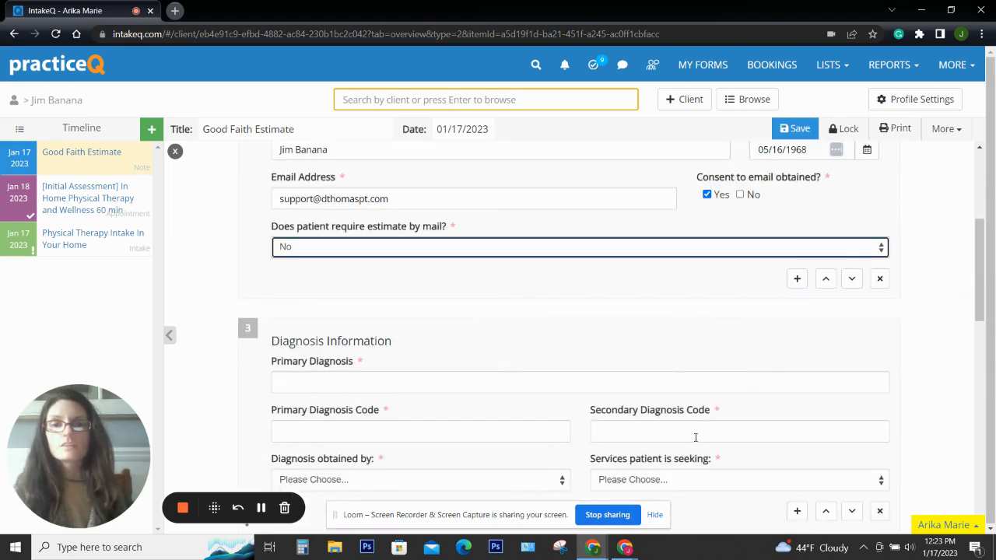
scroll(696, 437, down, 5)
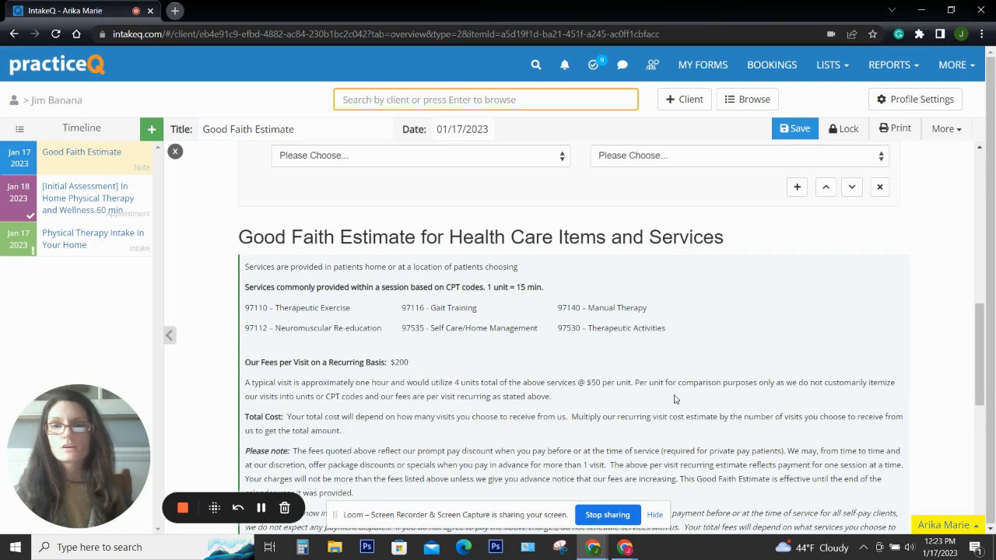
scroll(637, 399, up, 3)
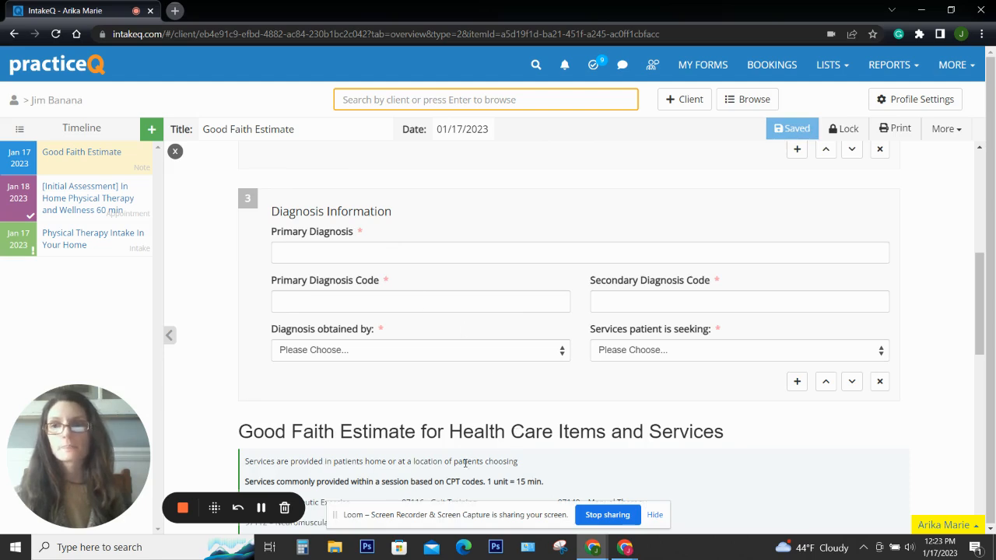
scroll(465, 463, up, 1)
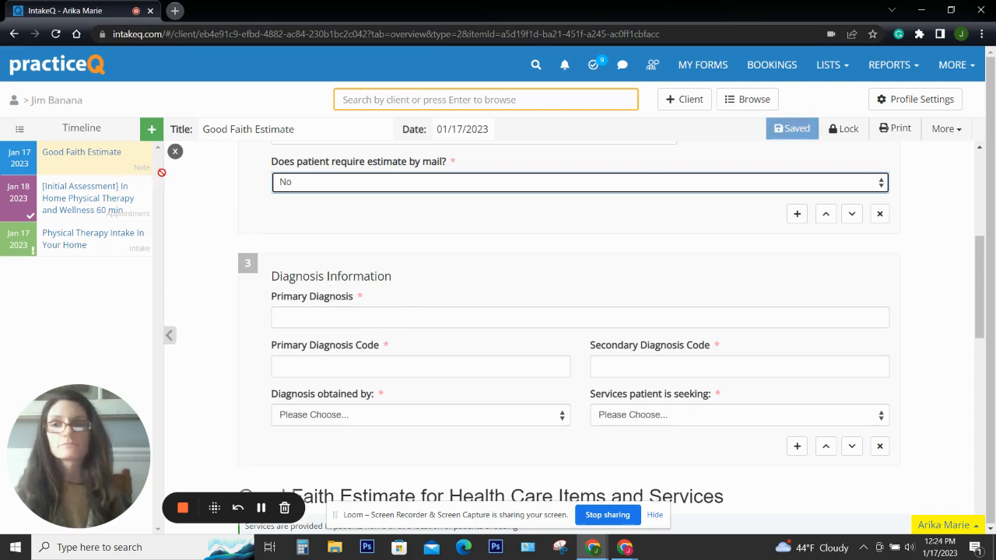
Close the Good Faith Estimate note and review the client's overview, including the left-knee surgery note
click(176, 153)
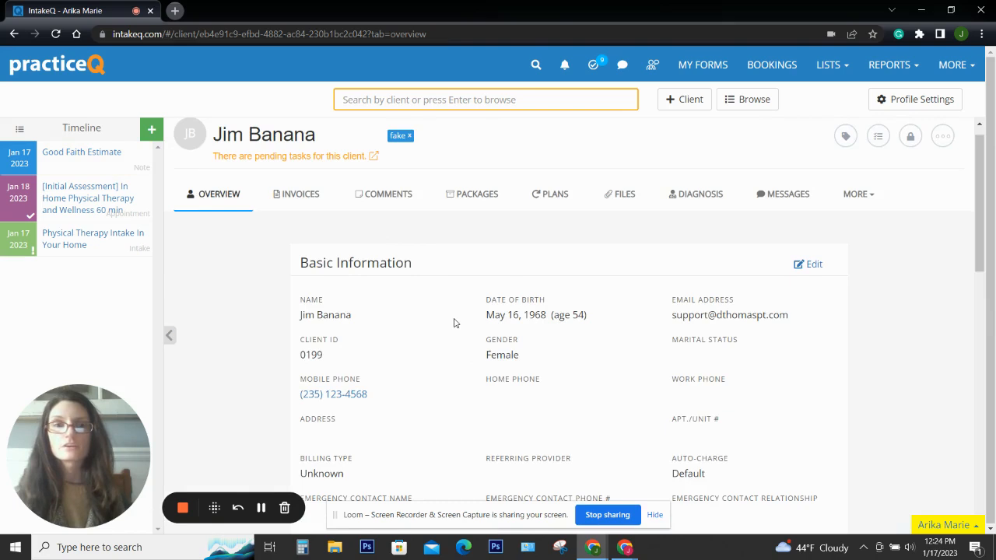
scroll(469, 345, down, 2)
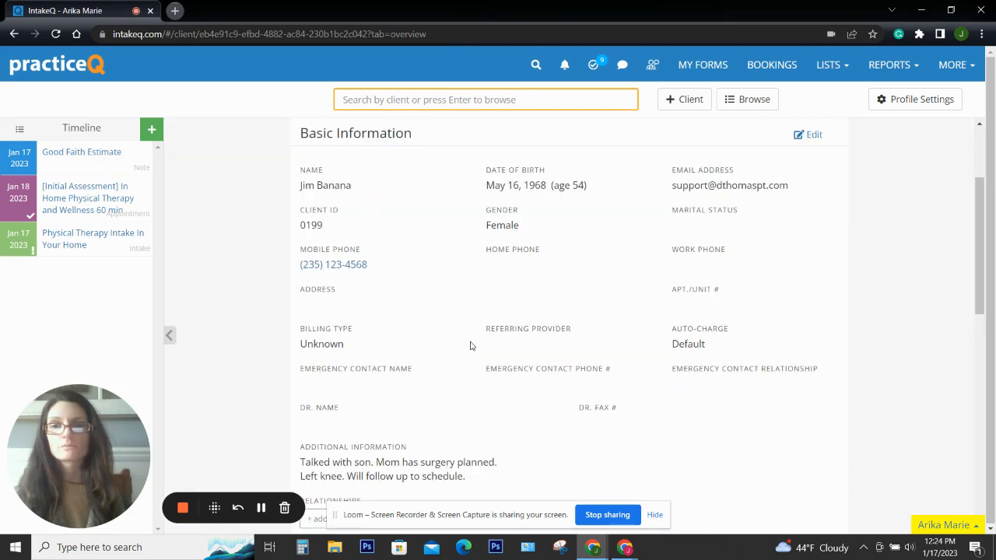
scroll(470, 345, down, 2)
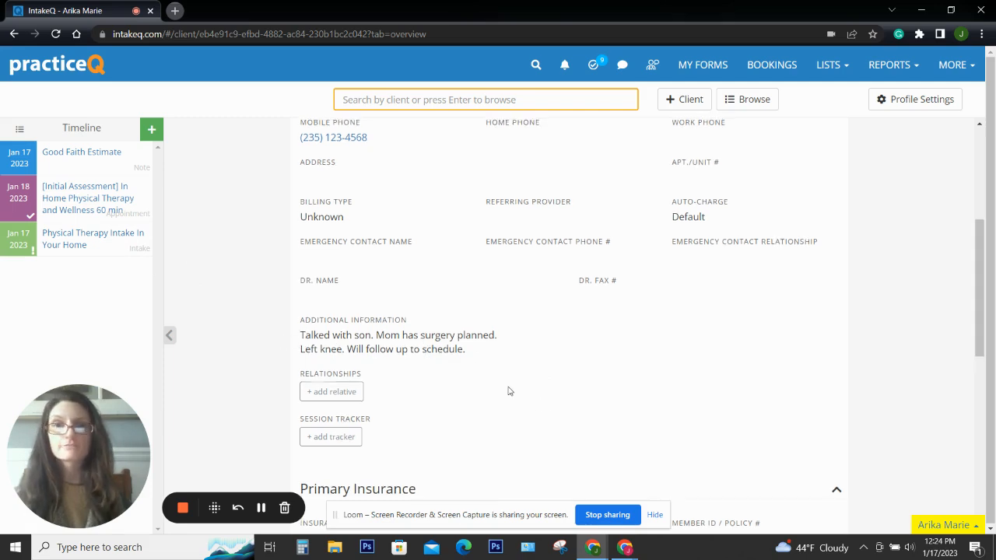
scroll(545, 414, up, 2)
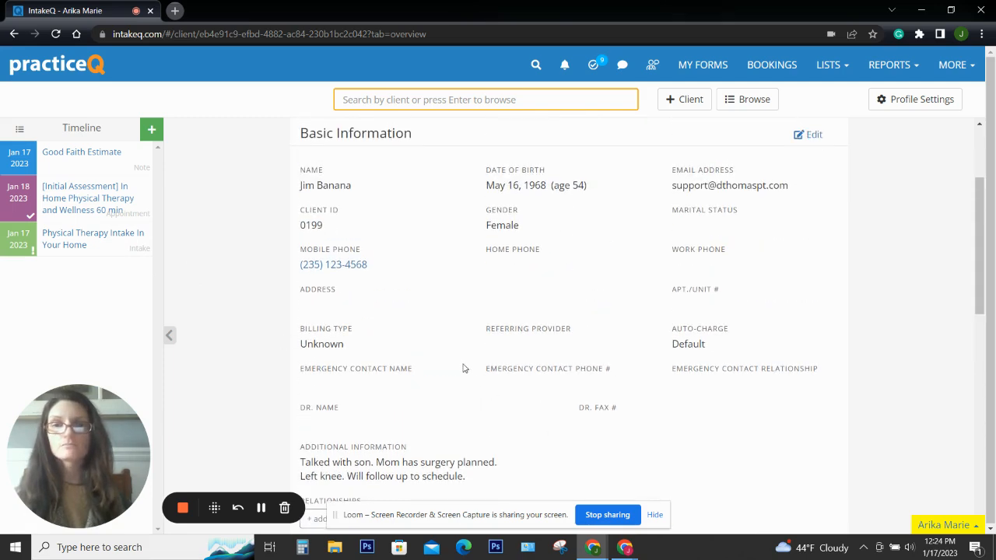
click(627, 549)
Copy Z47.31 (aftercare following shoulder joint prosthesis) from the Common IDC-10 codes doc, then return to PracticeQ
click(538, 473)
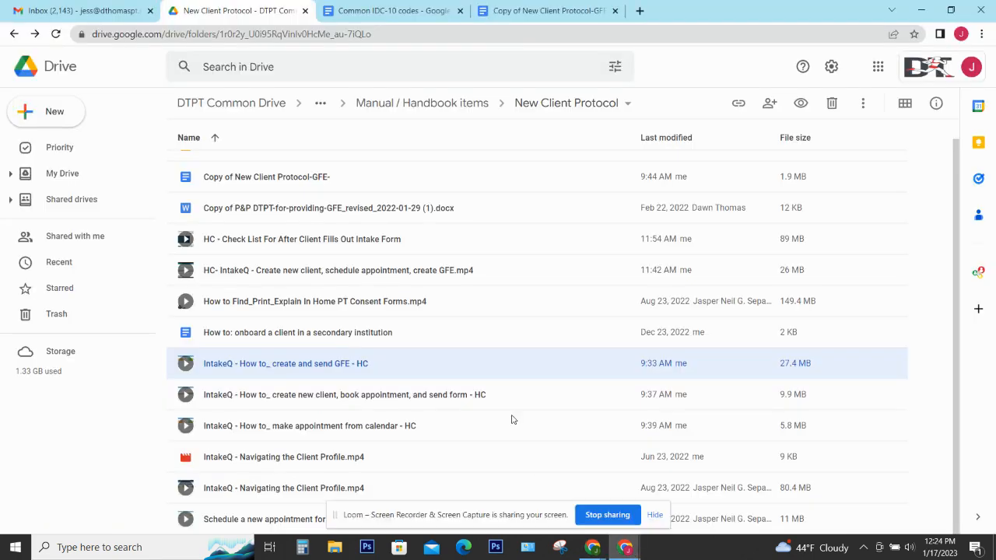
click(381, 14)
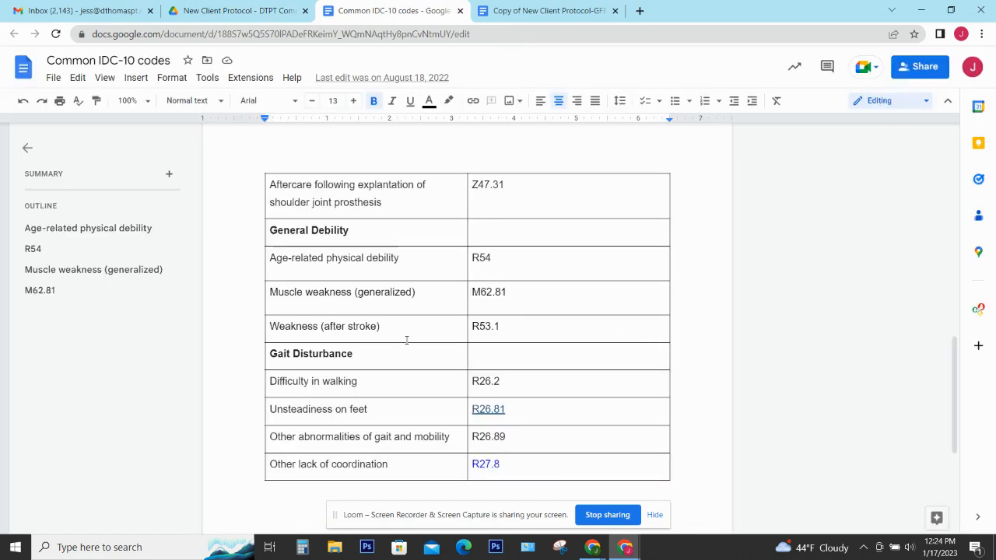
scroll(406, 340, up, 3)
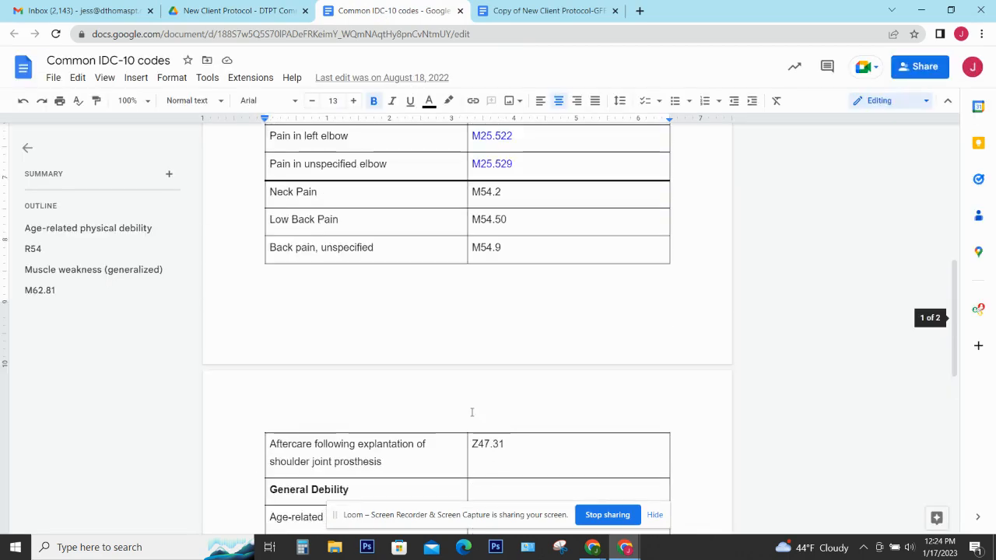
scroll(472, 412, down, 3)
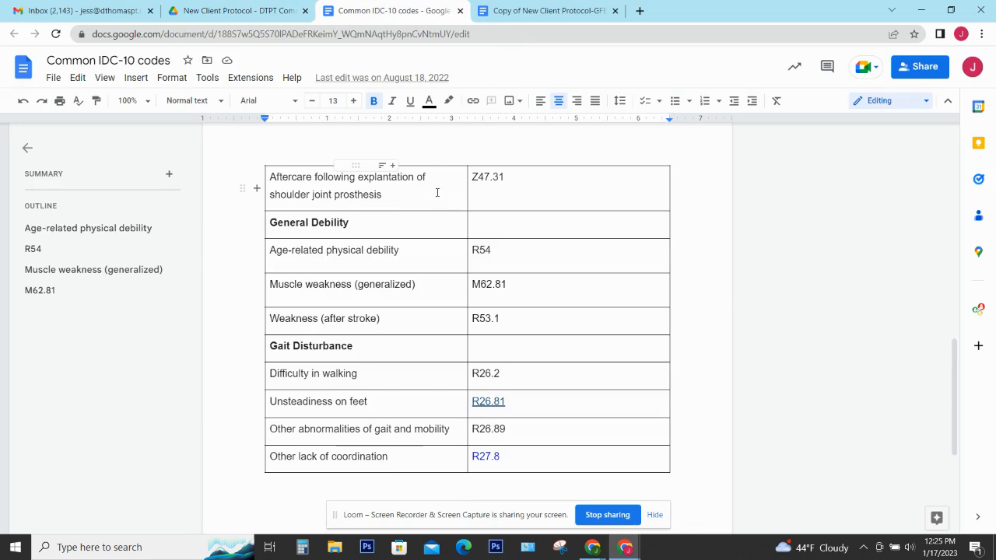
scroll(437, 192, up, 1)
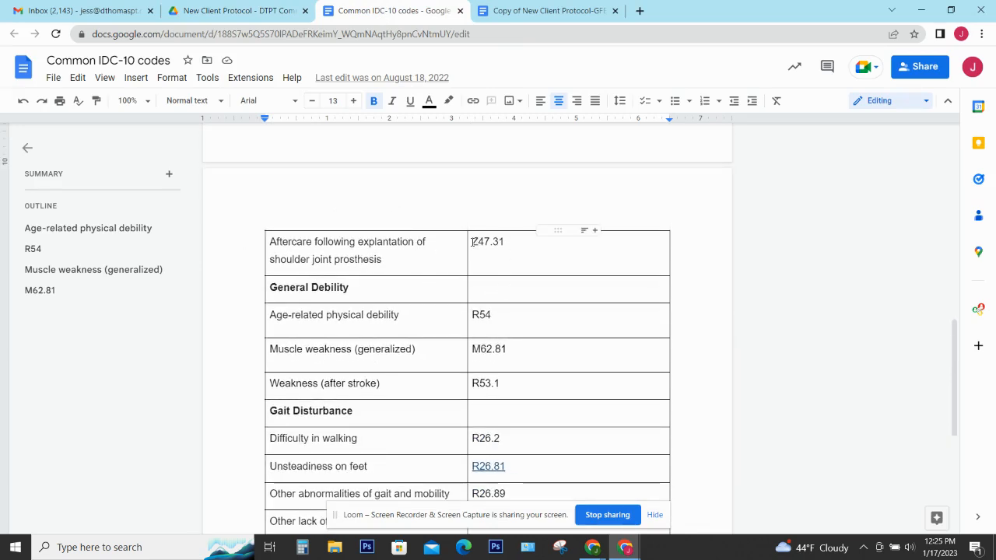
double_click(513, 273)
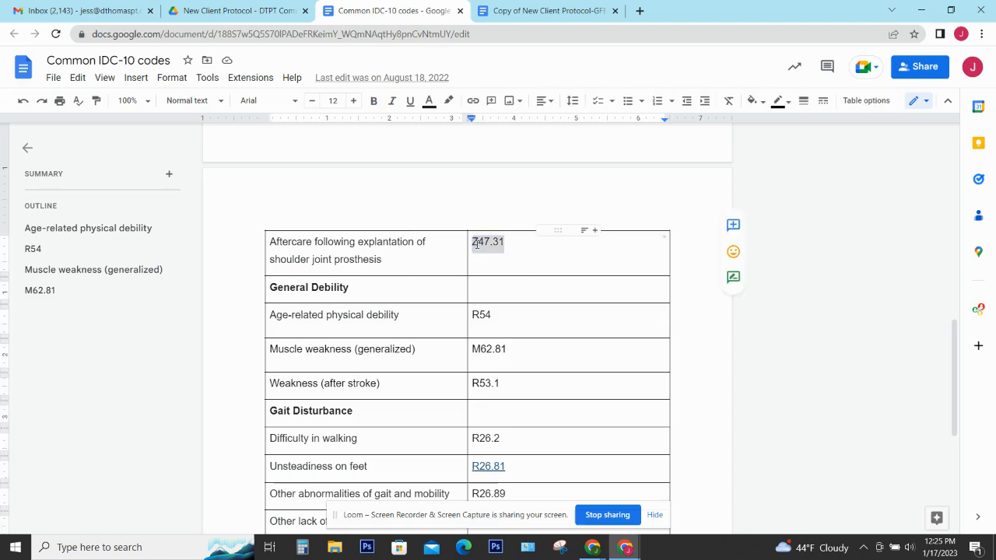
right_click(477, 246)
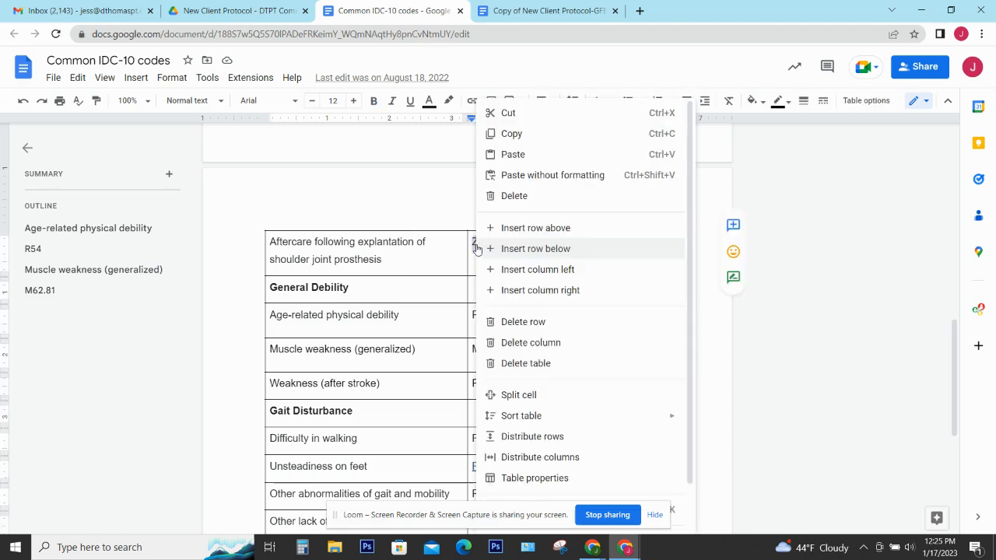
click(509, 133)
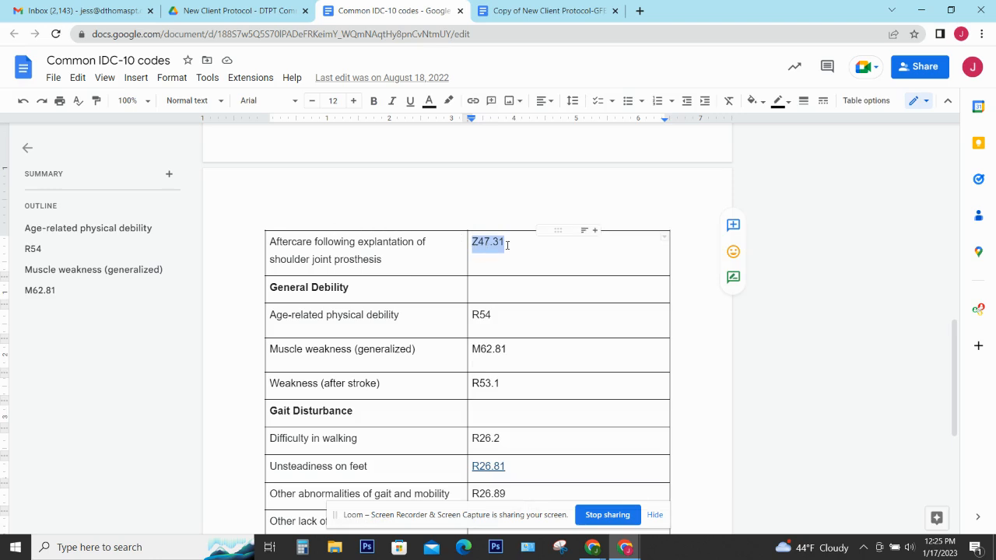
click(592, 547)
click(564, 513)
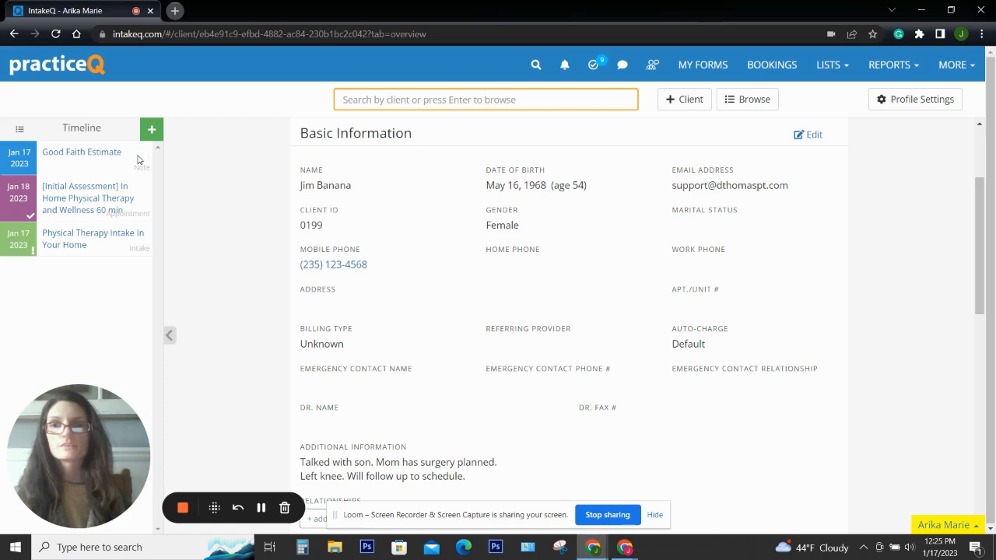
Reopen the estimate and enter 'Aftercare following joint prosthesis' as the primary diagnosis
click(74, 156)
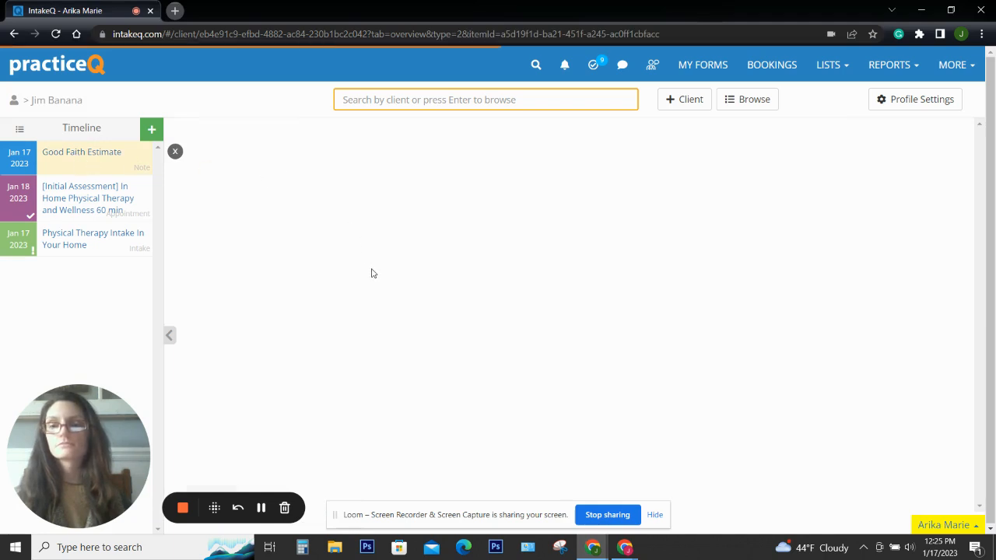
click(405, 188)
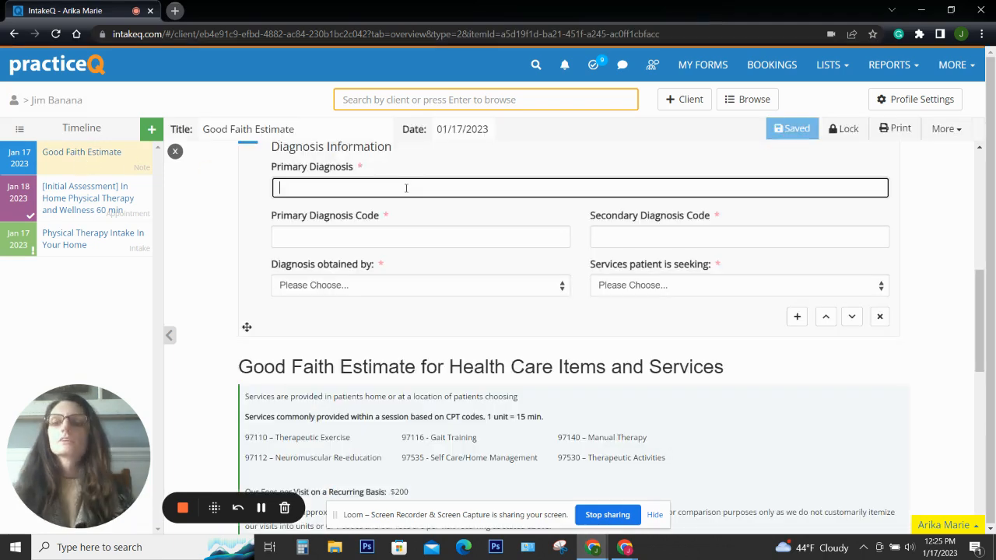
text(After)
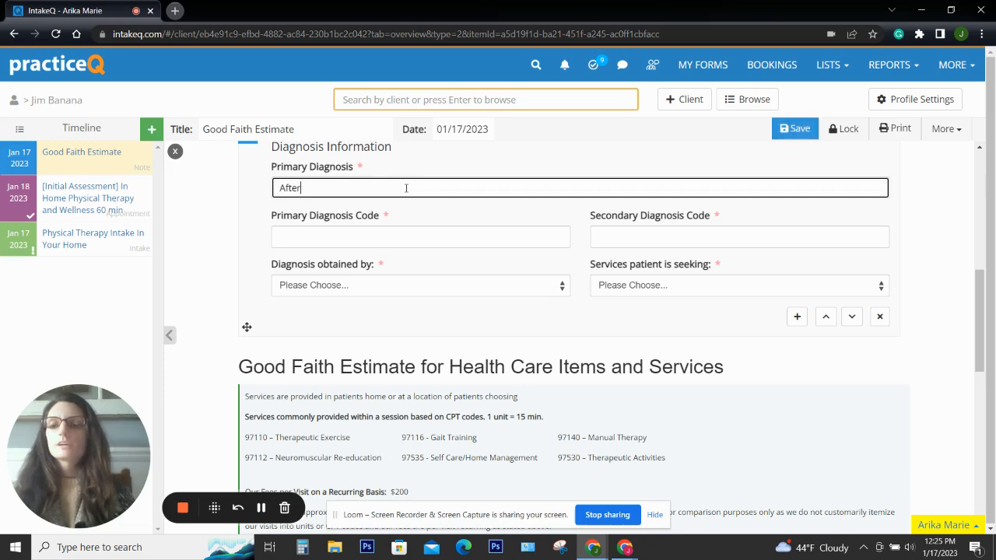
text(care follo)
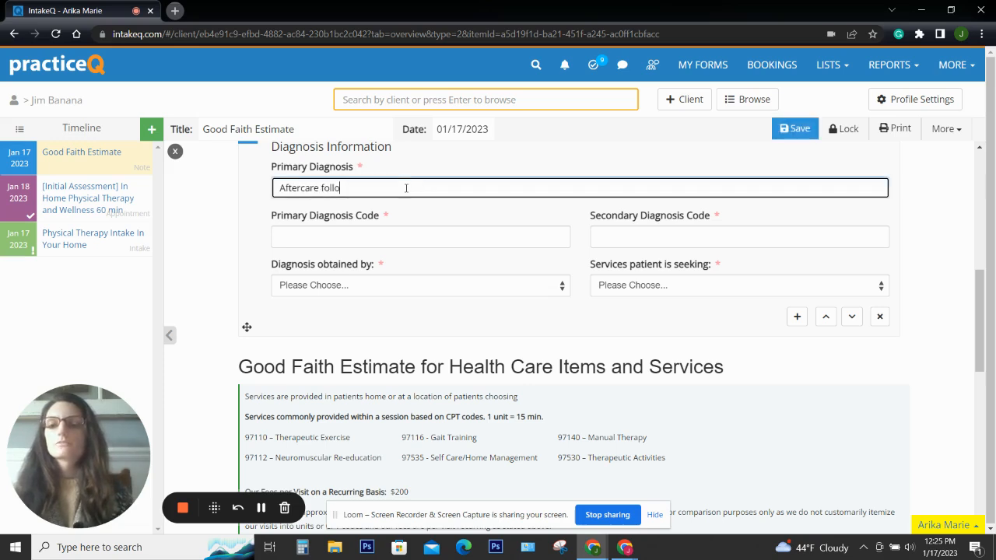
text(wing joint p)
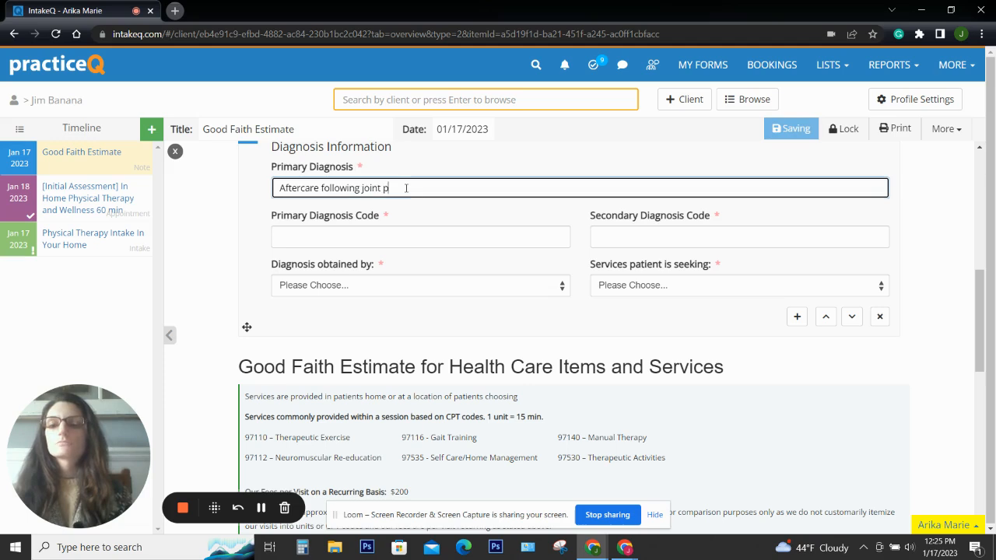
text(rosthesis)
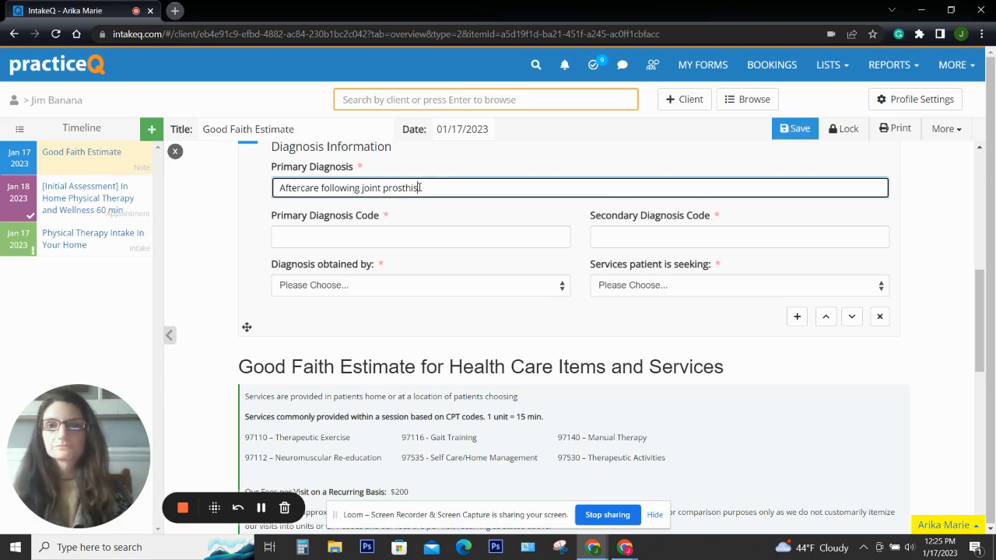
key(BackSpace)
key(BackSpace)
text(es)
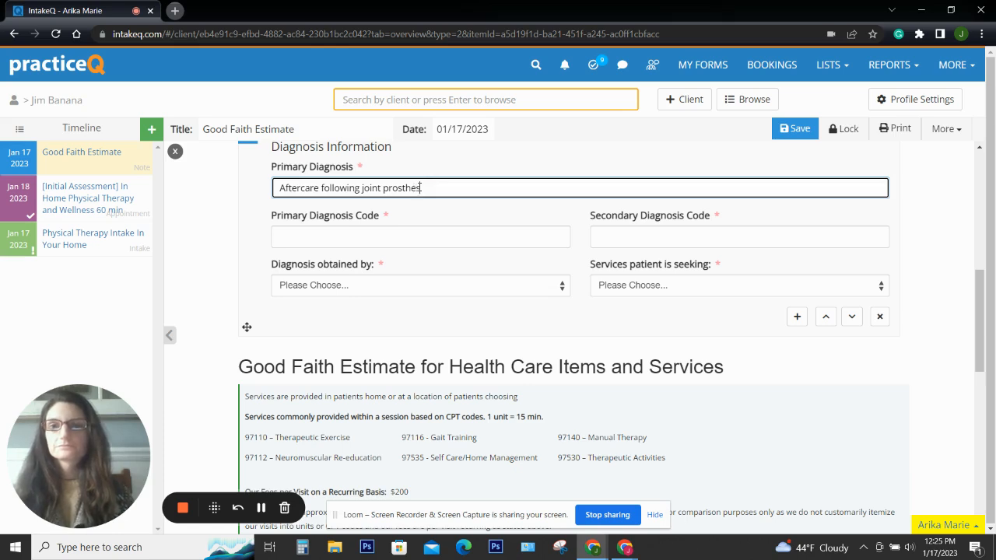
text(is)
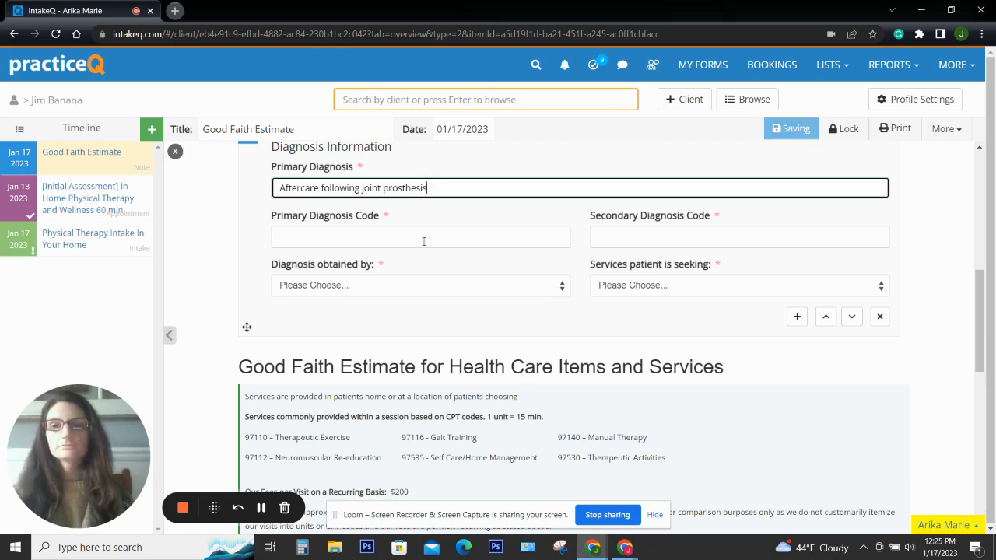
Paste Z47.31 as the primary diagnosis code and append ', joint pain' to the diagnosis
click(424, 237)
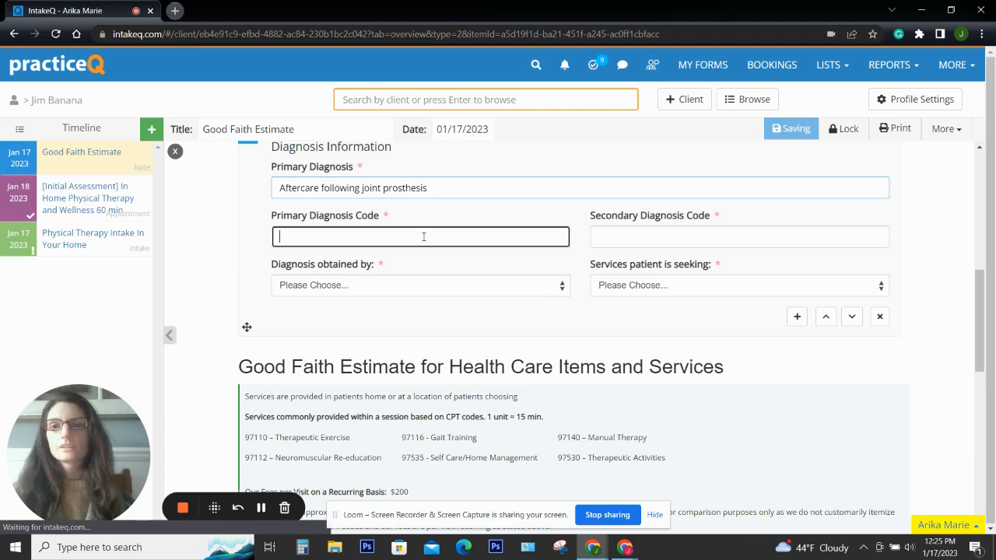
right_click(423, 236)
click(469, 333)
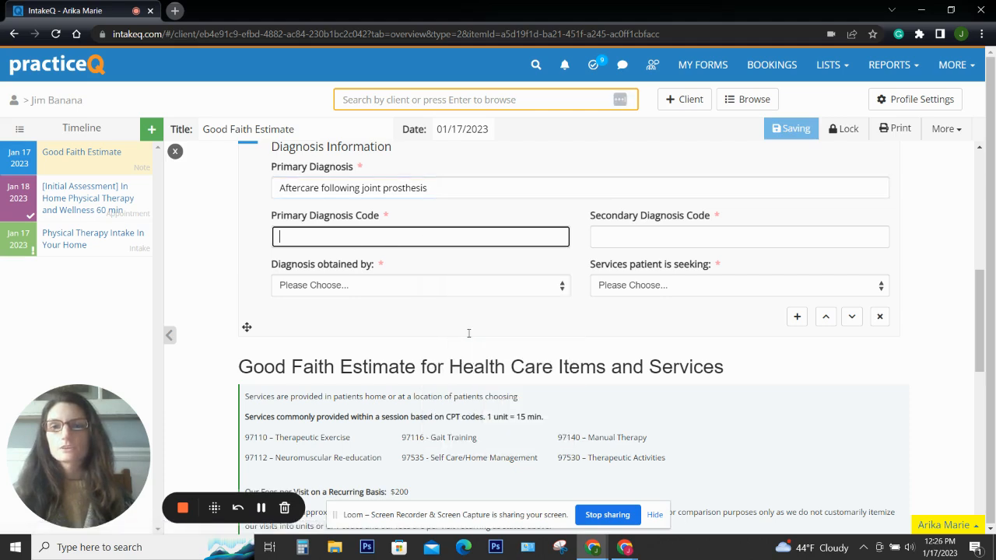
click(456, 193)
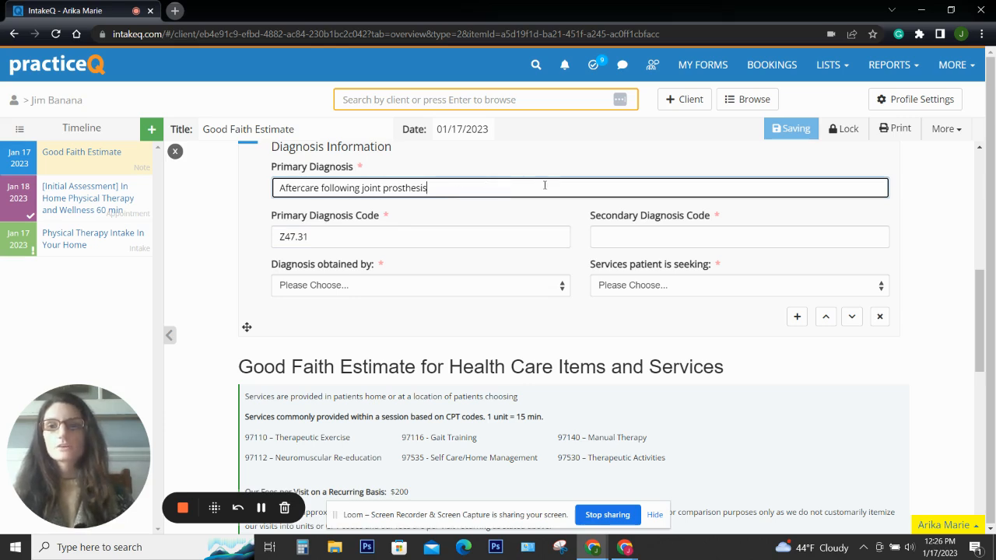
text(,)
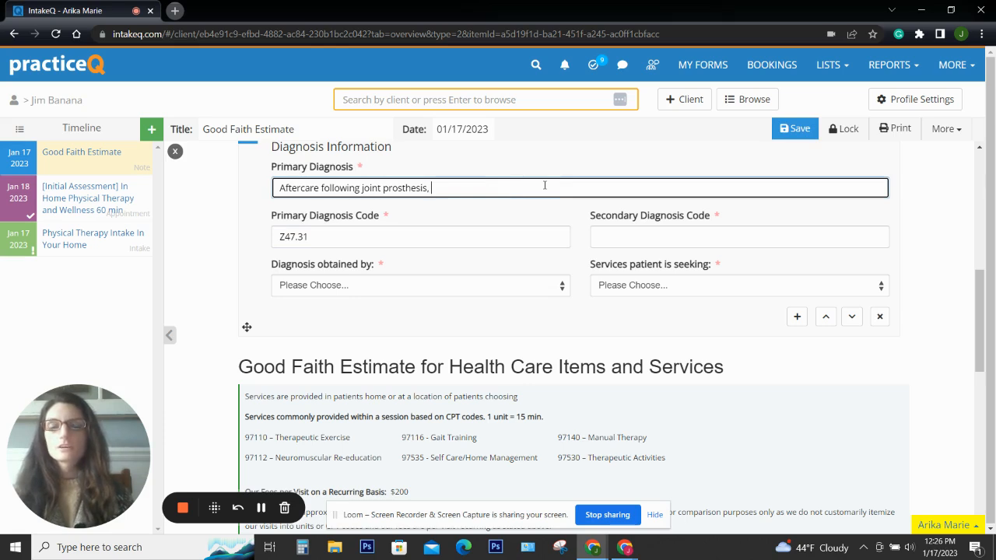
text( joint pain)
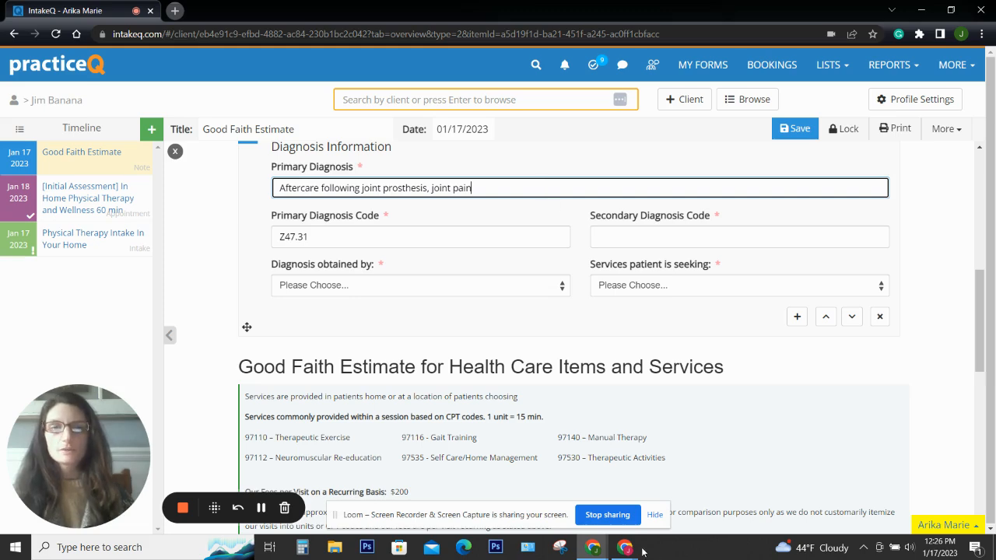
Copy M25.569 (pain in unspecified knee) from the ICD-10 codes document and return to the estimate form
mouse_move(631, 551)
click(586, 515)
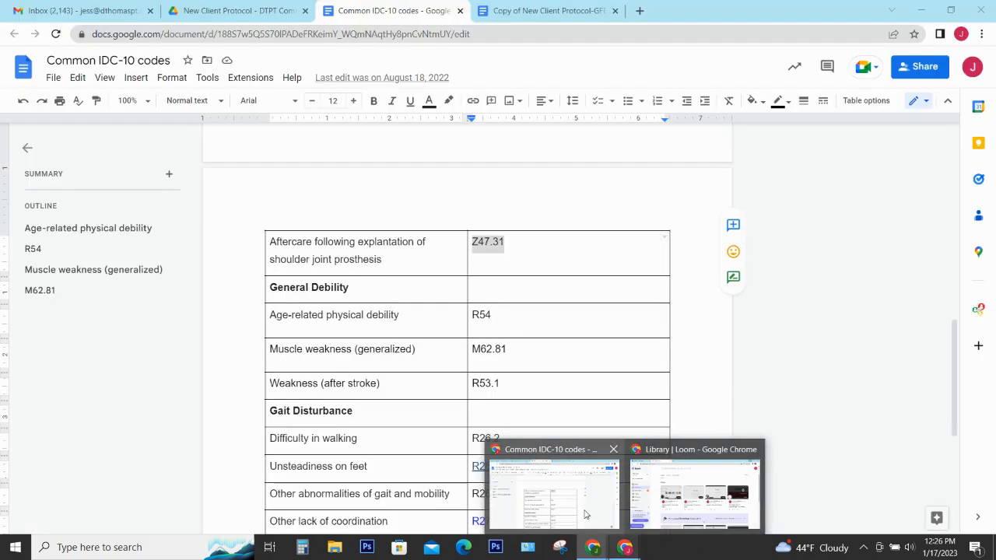
click(586, 515)
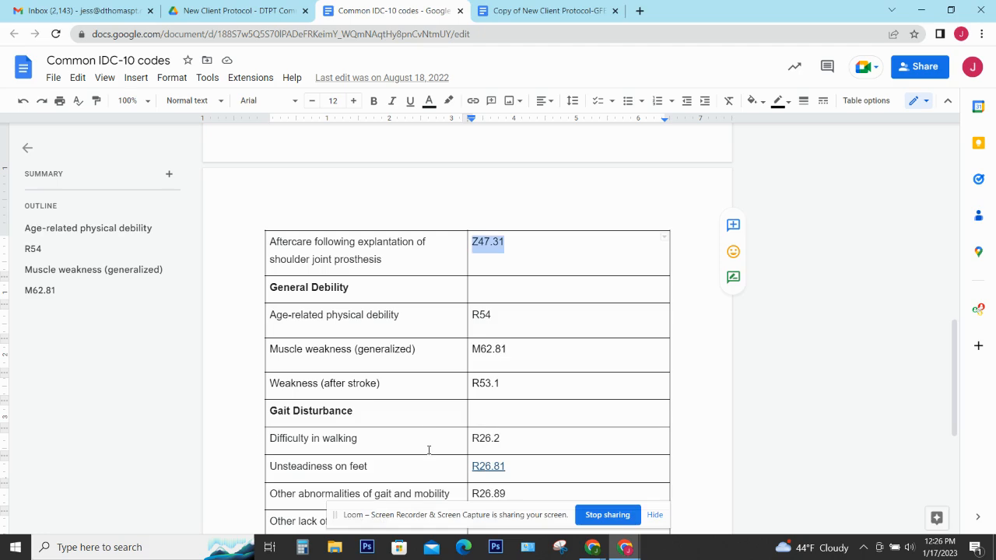
scroll(428, 450, up, 1)
scroll(428, 449, up, 4)
scroll(427, 450, up, 5)
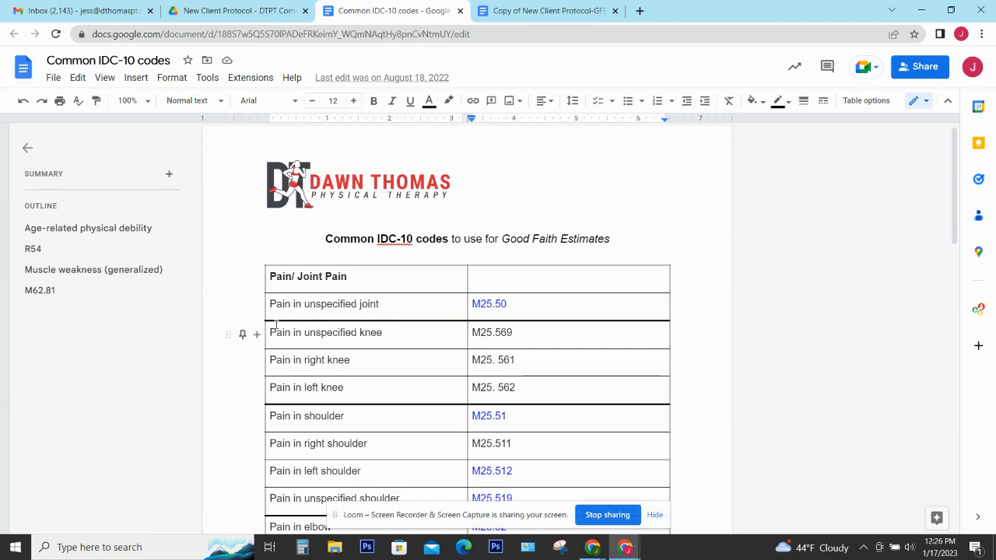
drag(517, 334, 474, 333)
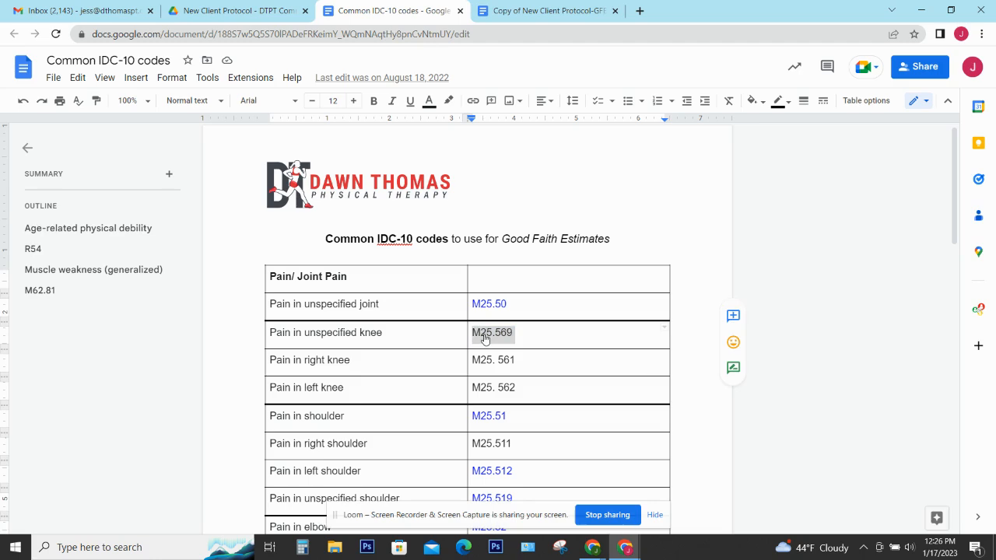
right_click(481, 333)
click(514, 137)
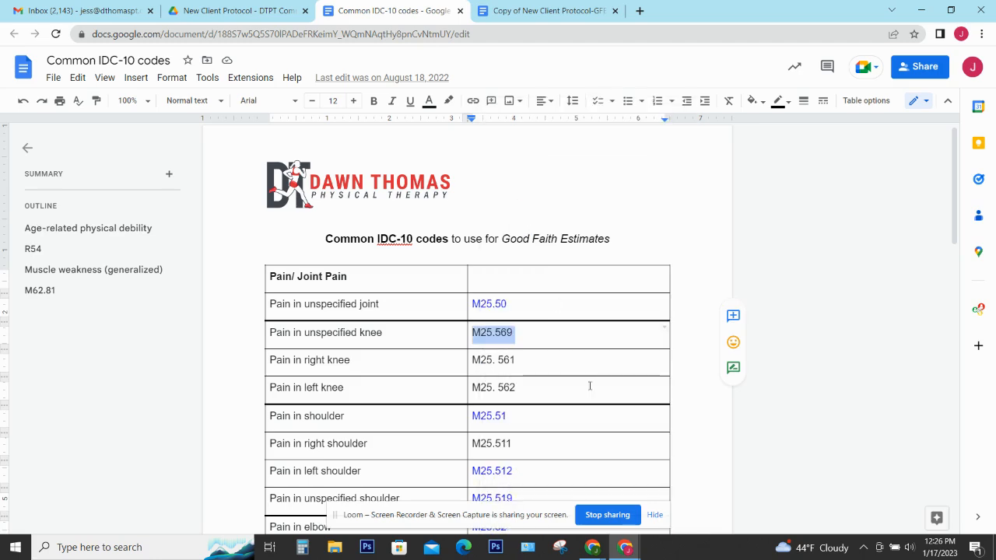
click(546, 533)
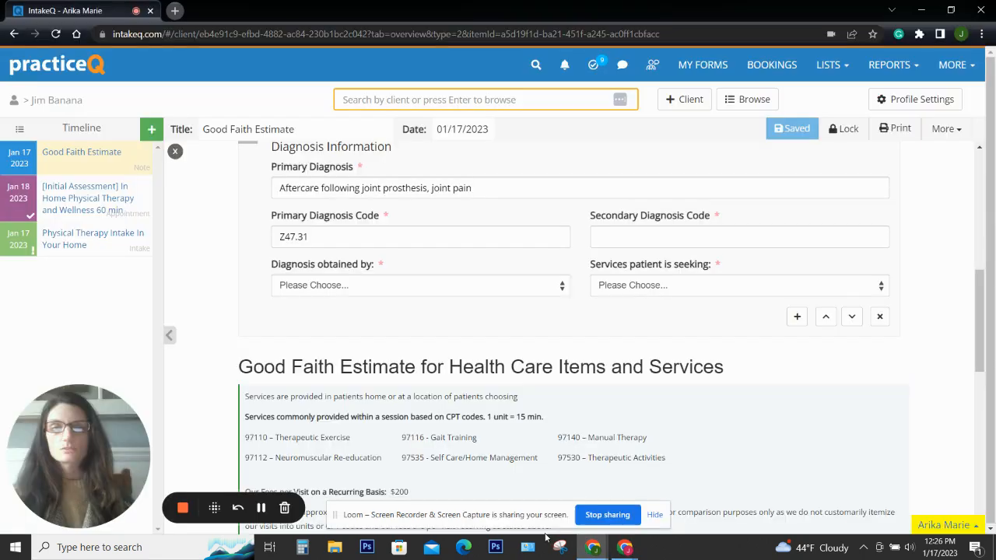
Paste M25.569 as secondary code, pick Patient Report as diagnosis source and Physical Therapy as service
right_click(651, 244)
click(684, 341)
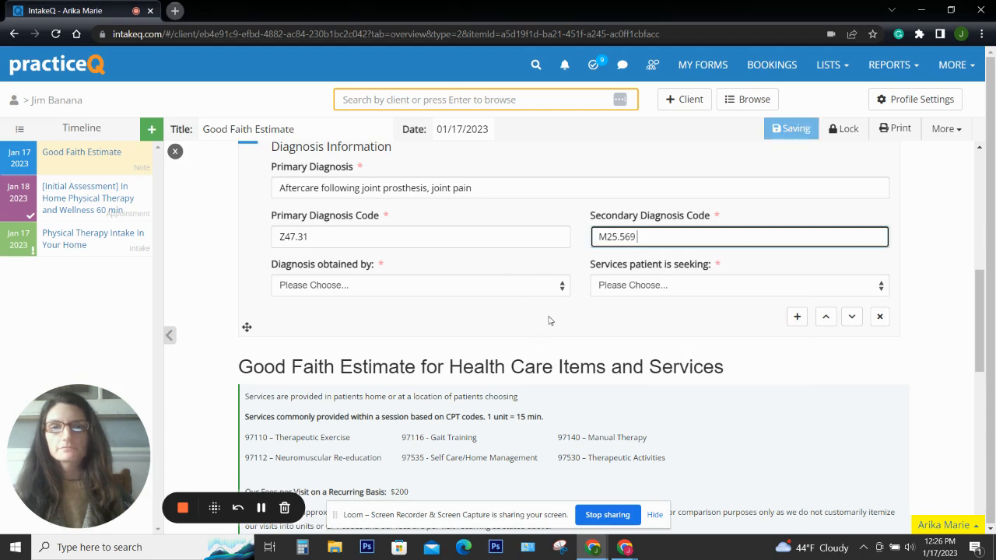
click(583, 335)
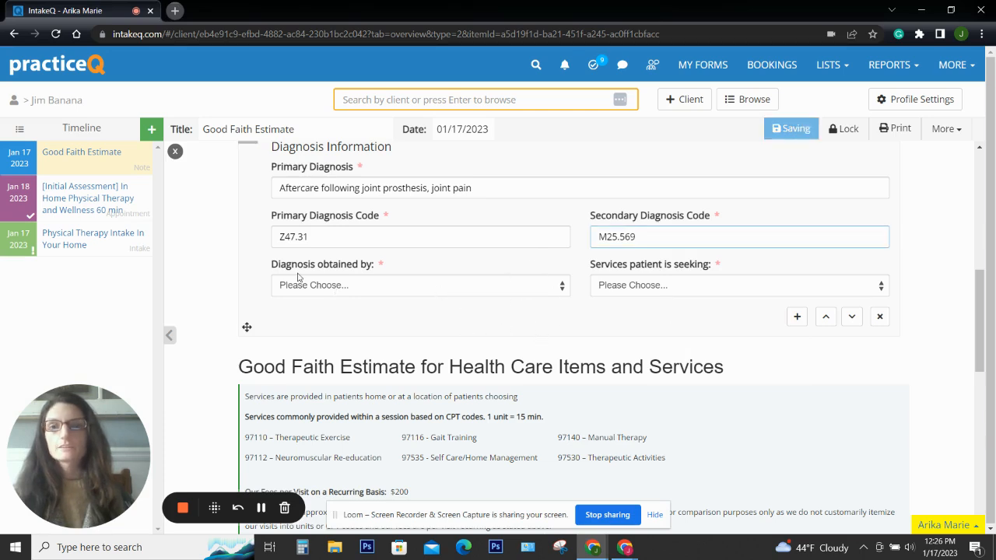
click(360, 288)
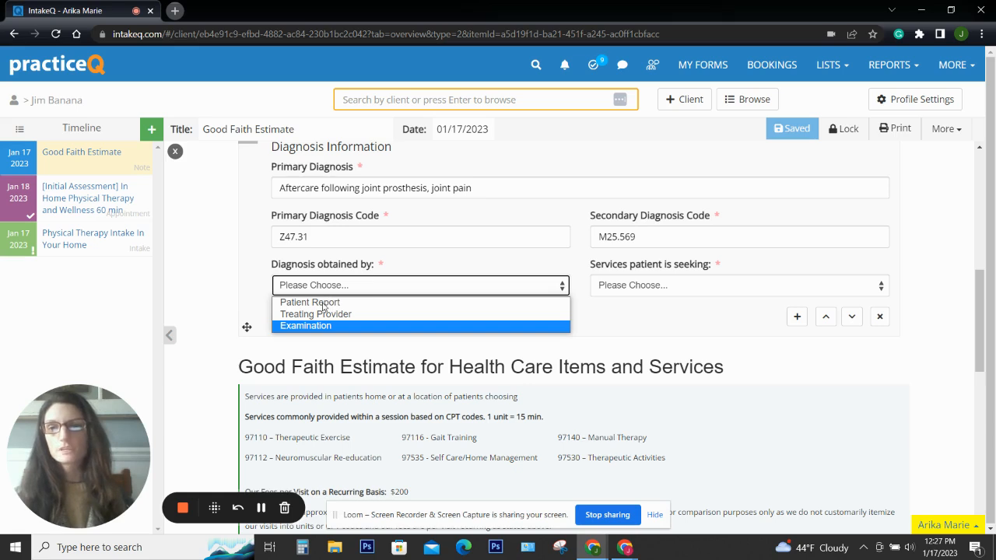
click(319, 302)
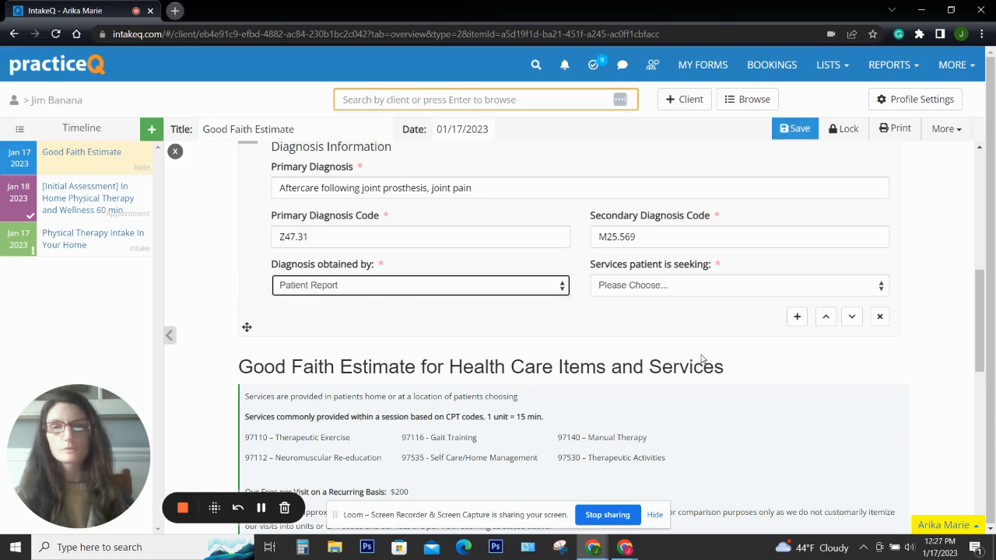
click(638, 285)
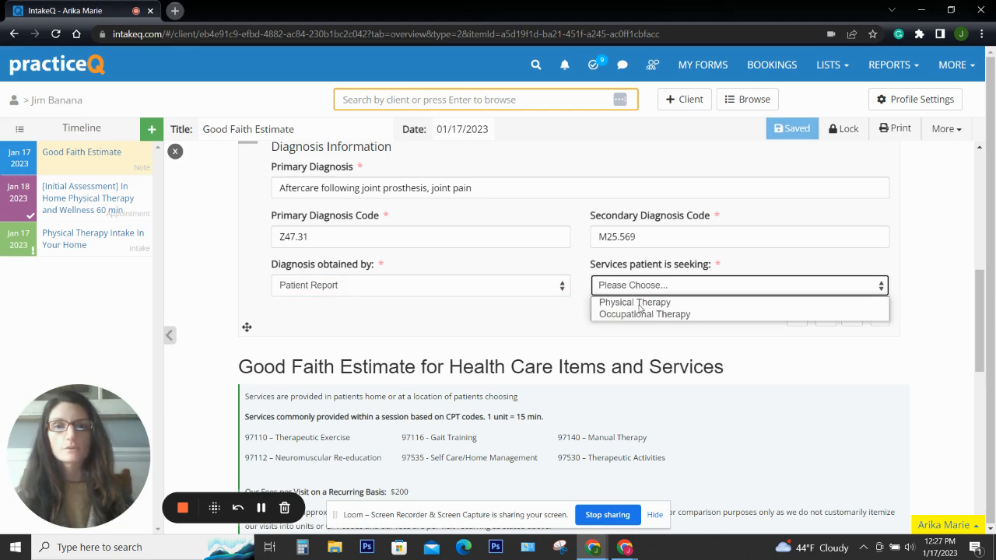
click(635, 302)
scroll(460, 324, up, 8)
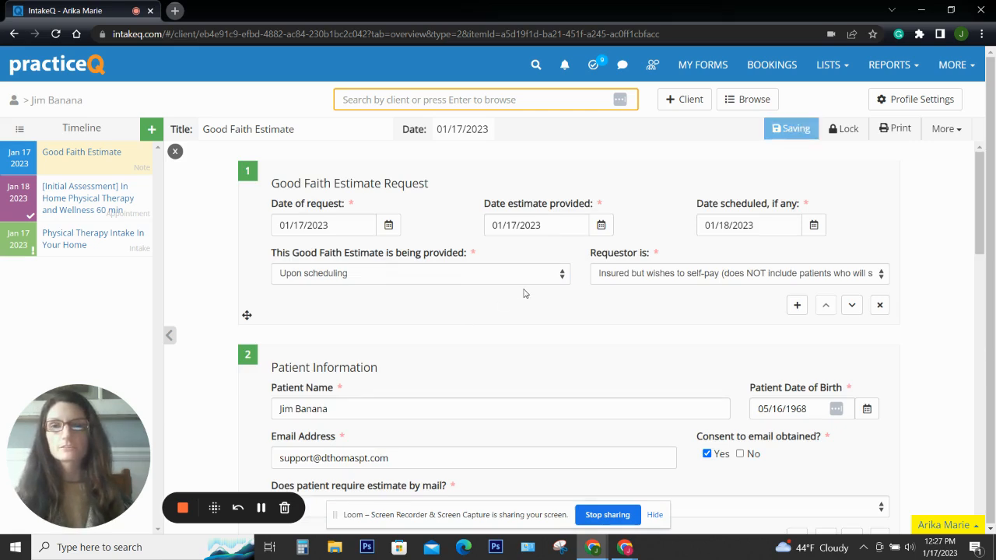
Scroll through the Good Faith Estimate note to review its saved answers
scroll(706, 340, down, 1)
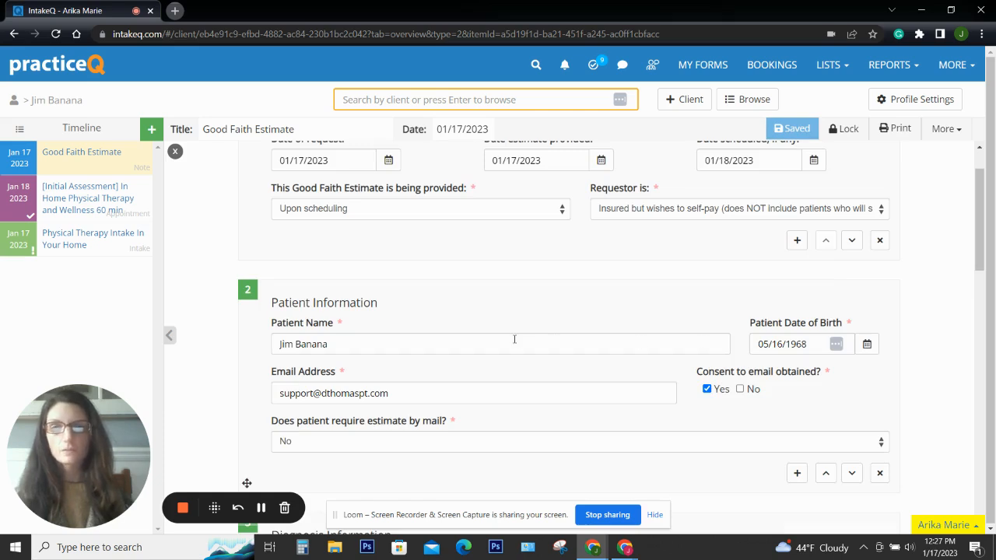
scroll(515, 339, down, 1)
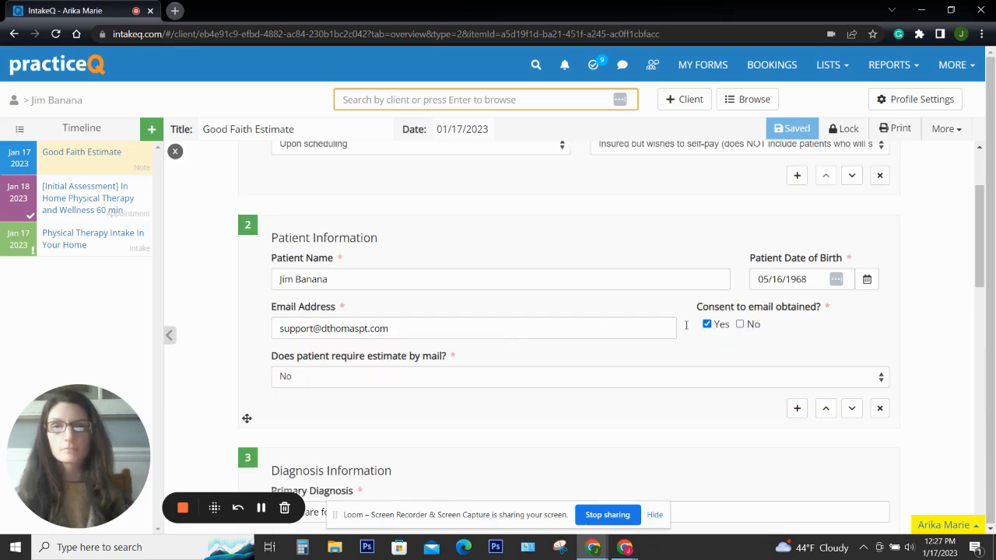
scroll(459, 330, down, 2)
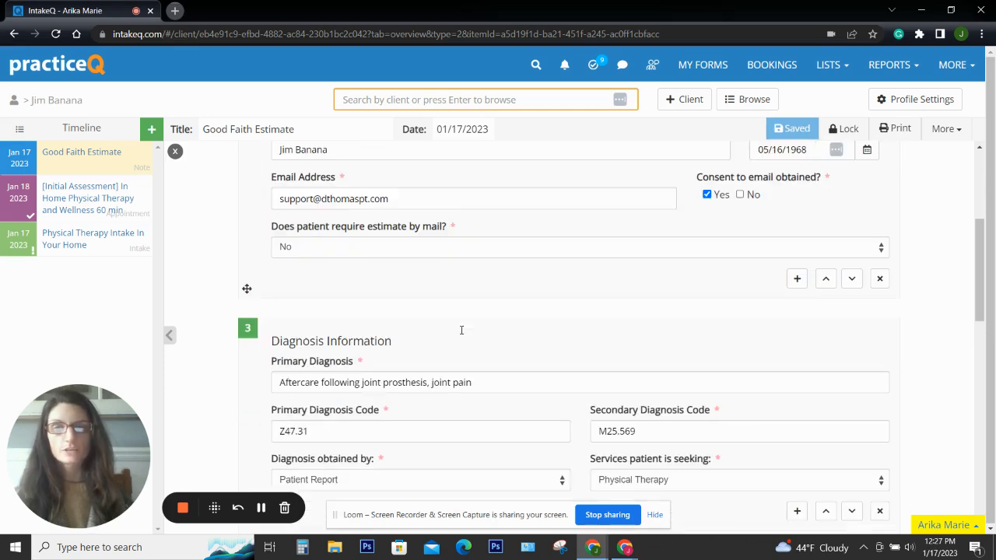
scroll(461, 330, down, 2)
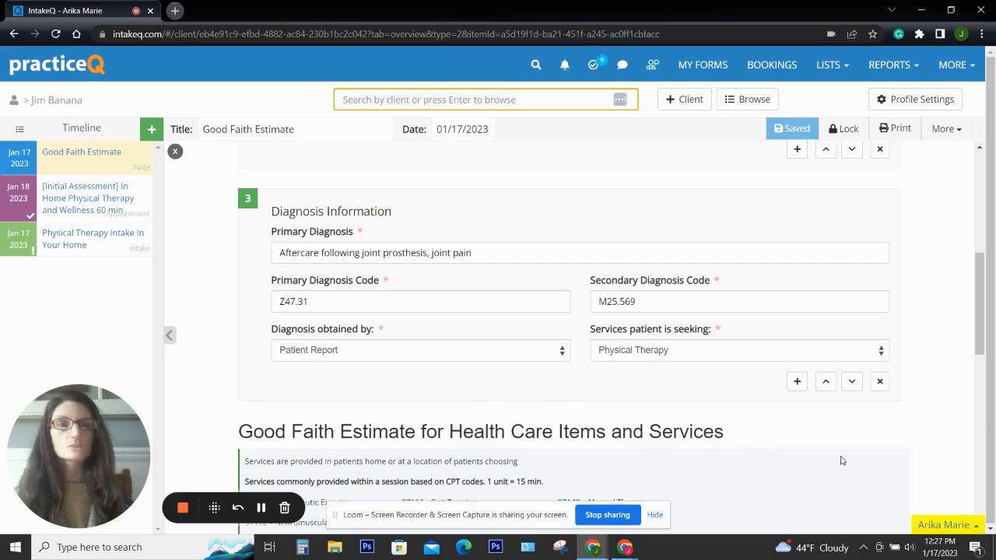
scroll(840, 460, up, 5)
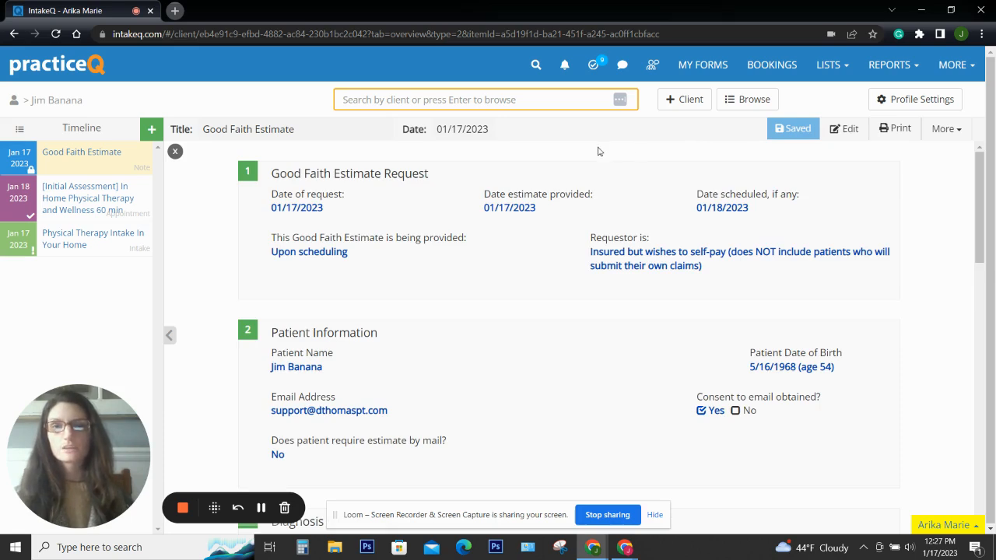
Return to the top of the locked estimate note and open its More actions menu
scroll(480, 322, down, 2)
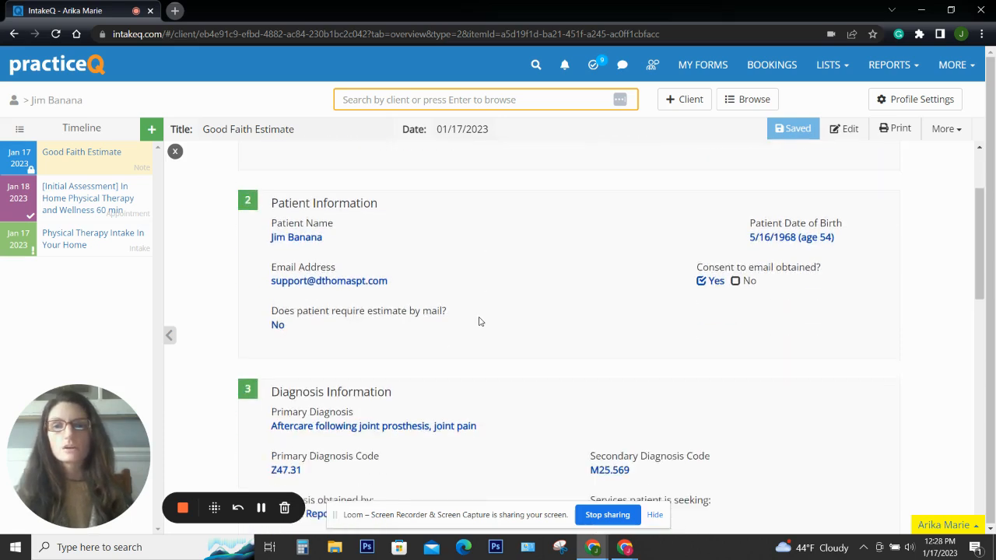
scroll(479, 322, up, 2)
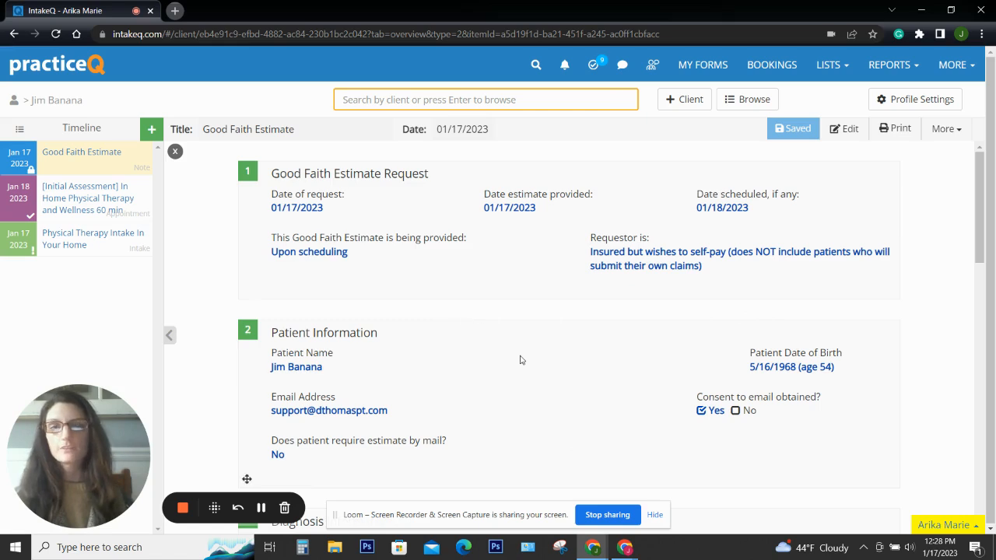
scroll(521, 360, down, 1)
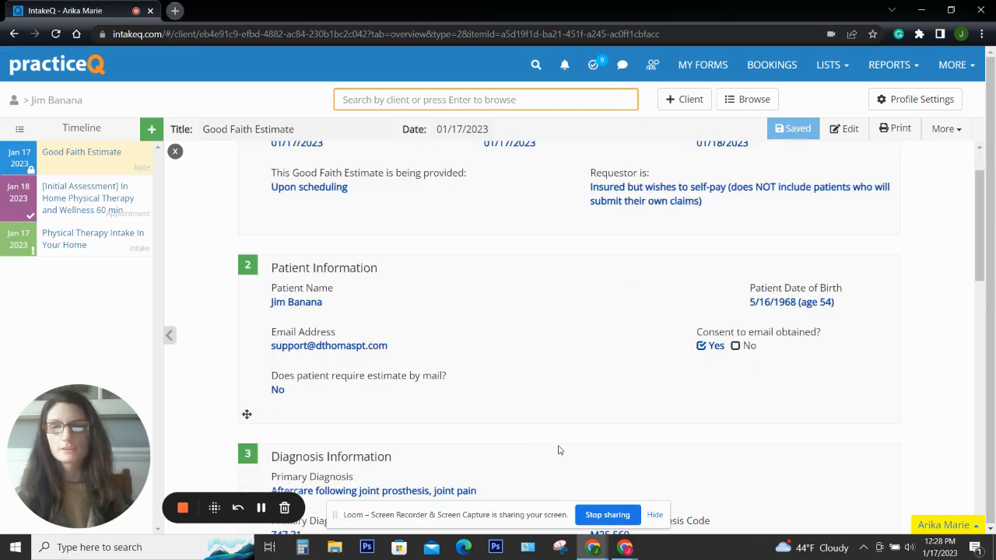
scroll(558, 450, up, 1)
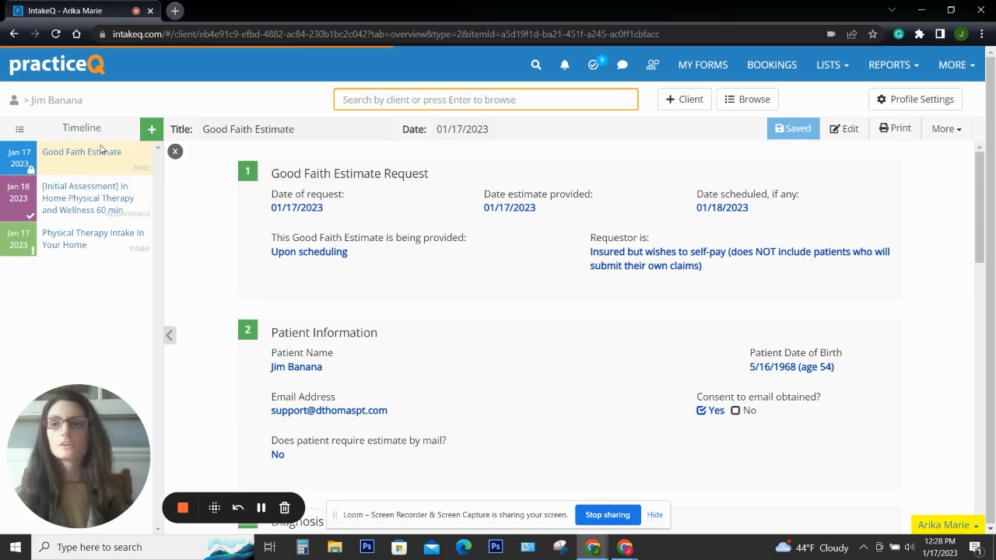
click(944, 129)
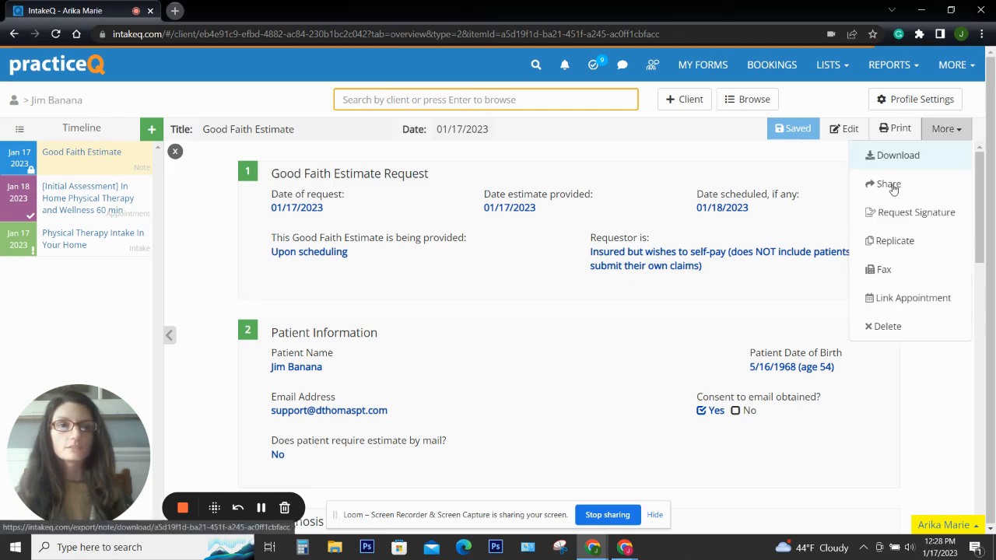
Choose Share, sharing with the Client via Email + Secret Passcode
click(895, 156)
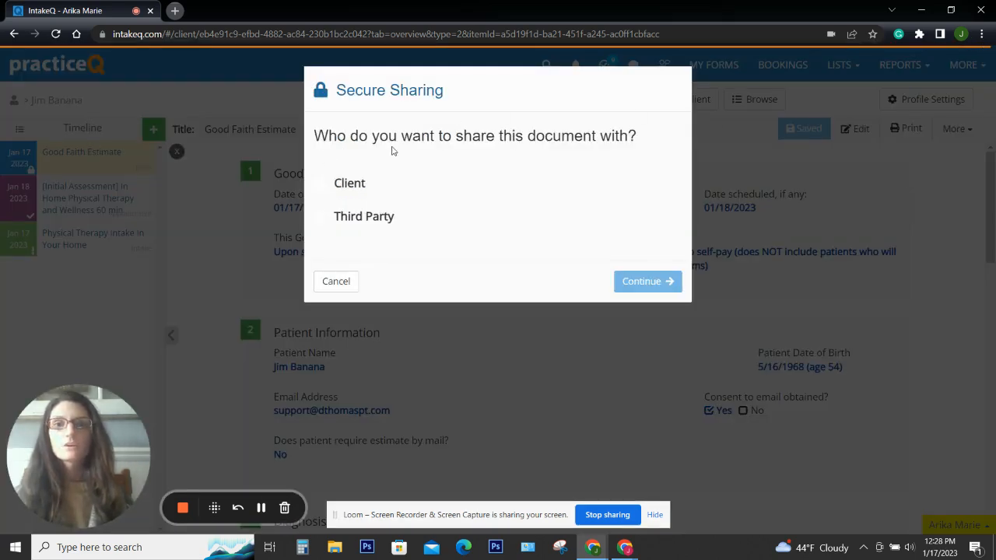
click(321, 185)
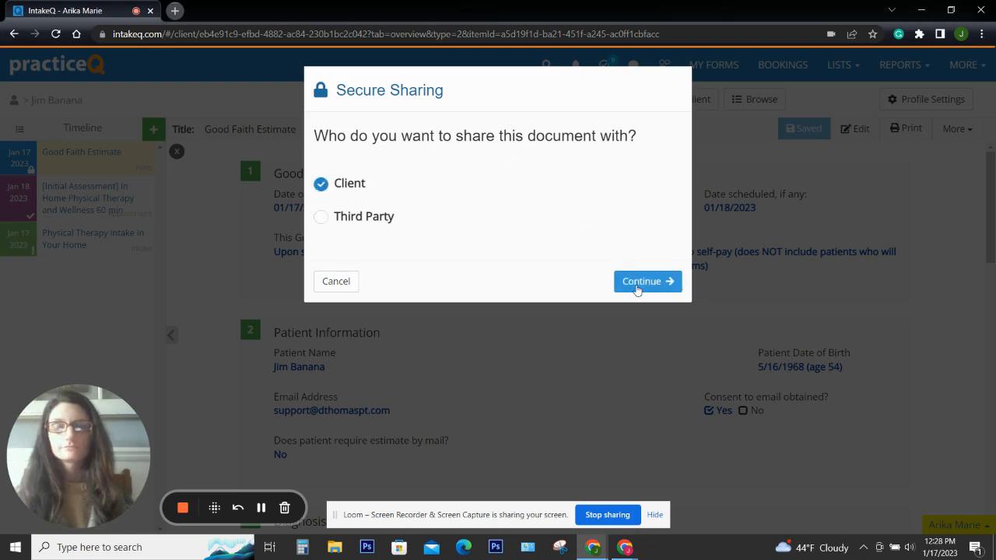
click(636, 285)
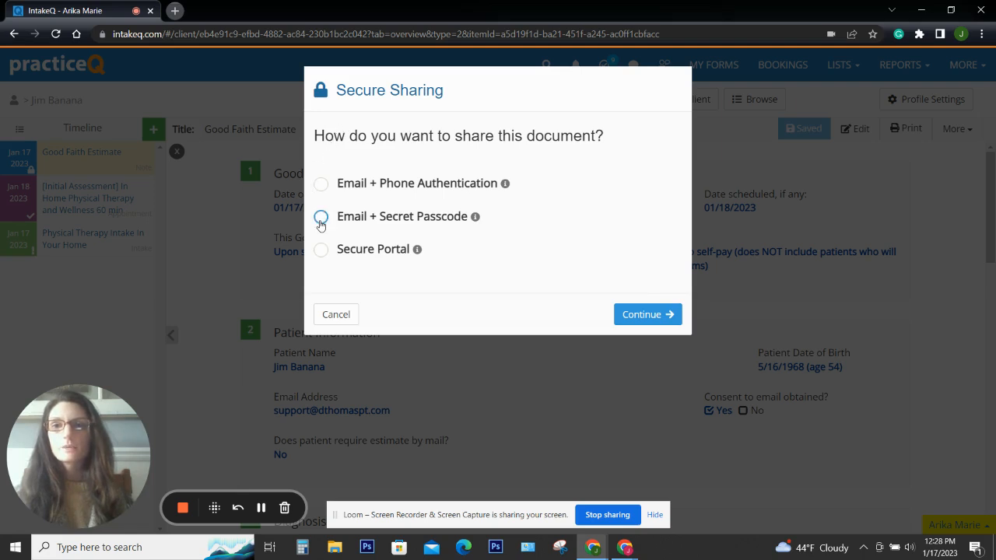
click(321, 219)
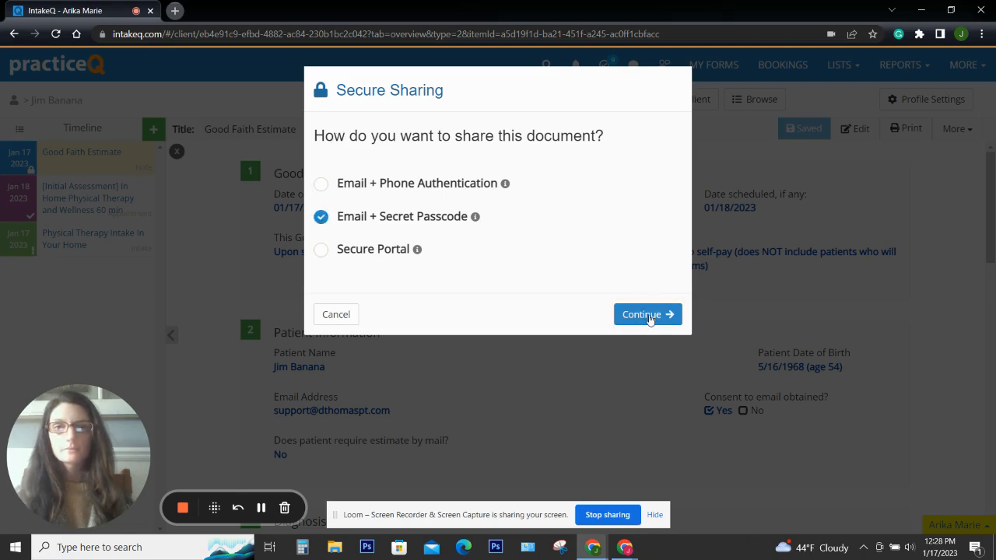
click(650, 318)
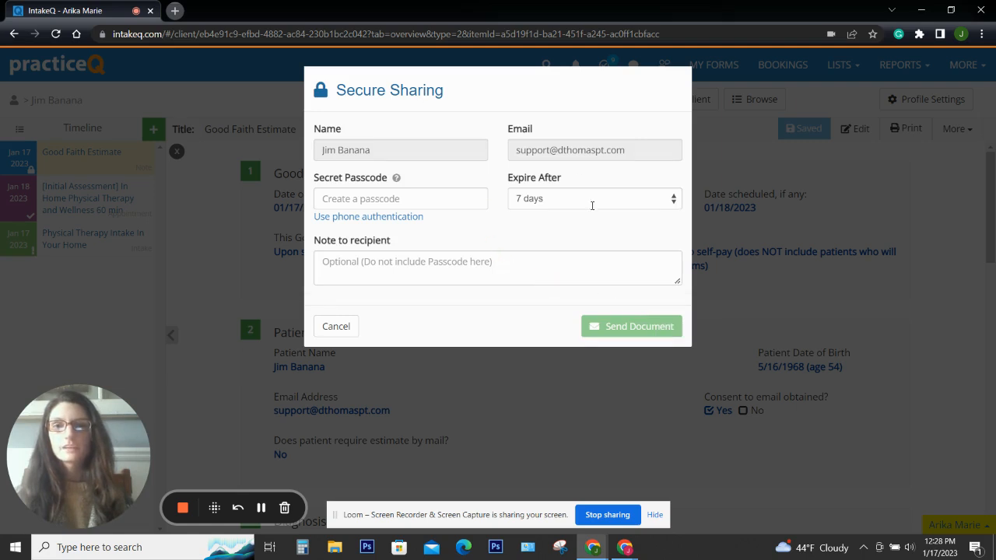
Set the shared link to expire after 14 days, enter a secret passcode and copy it
click(567, 204)
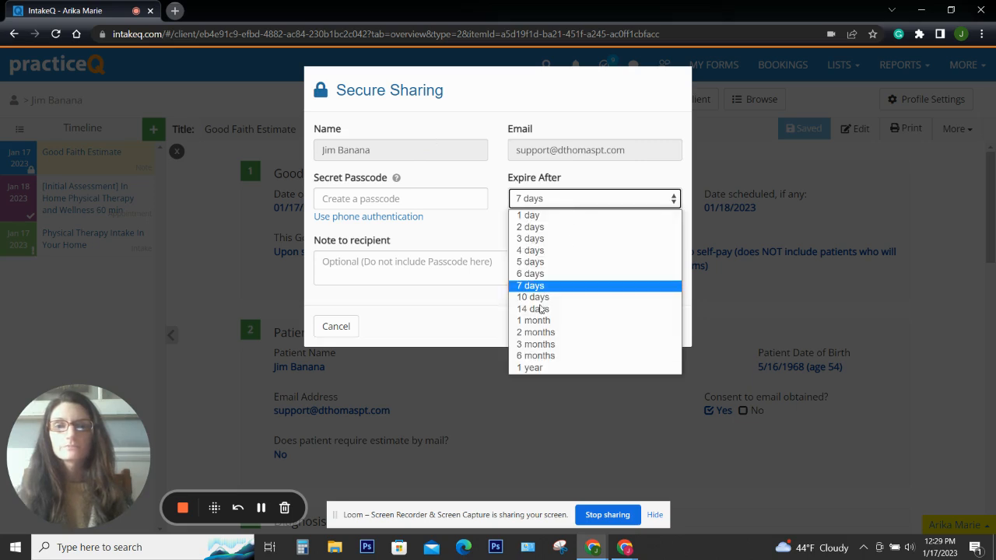
click(537, 309)
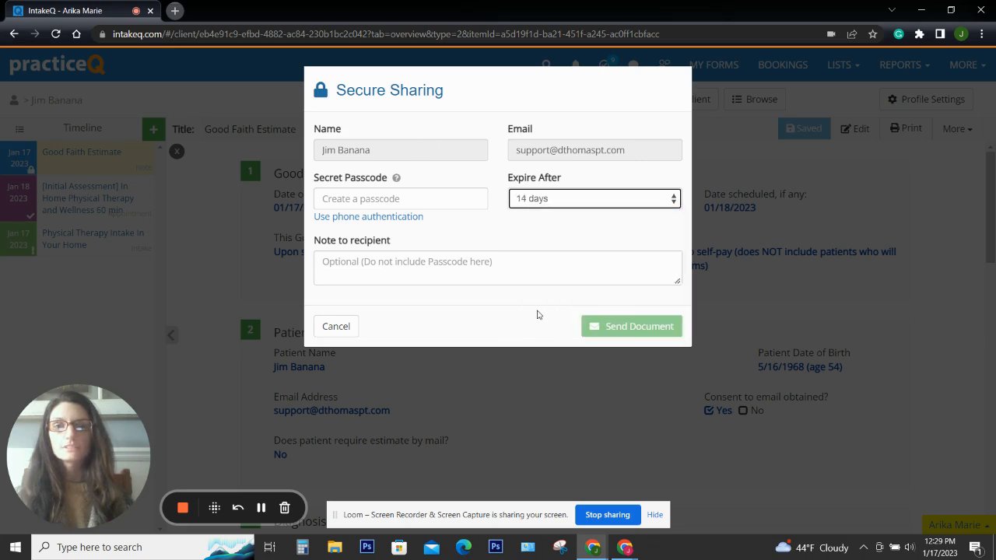
click(372, 200)
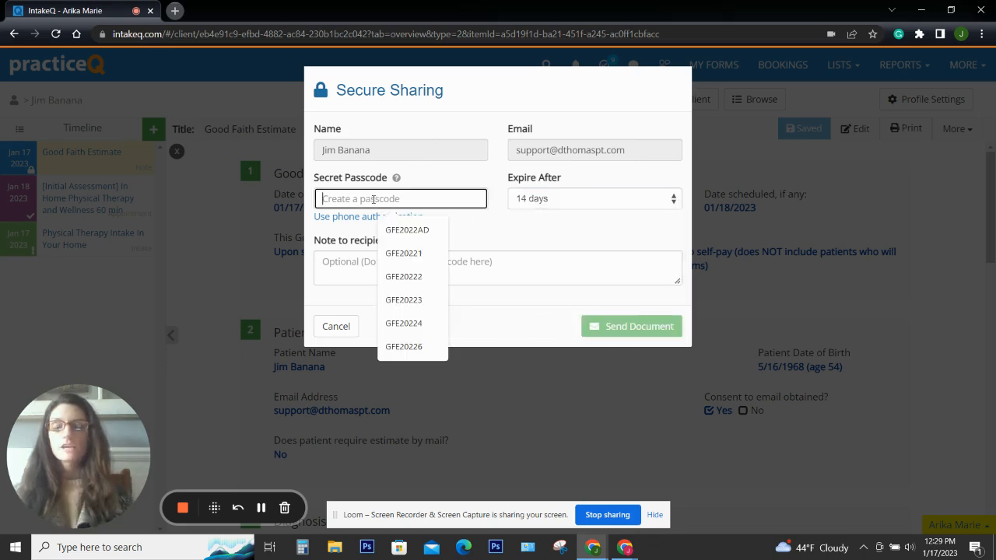
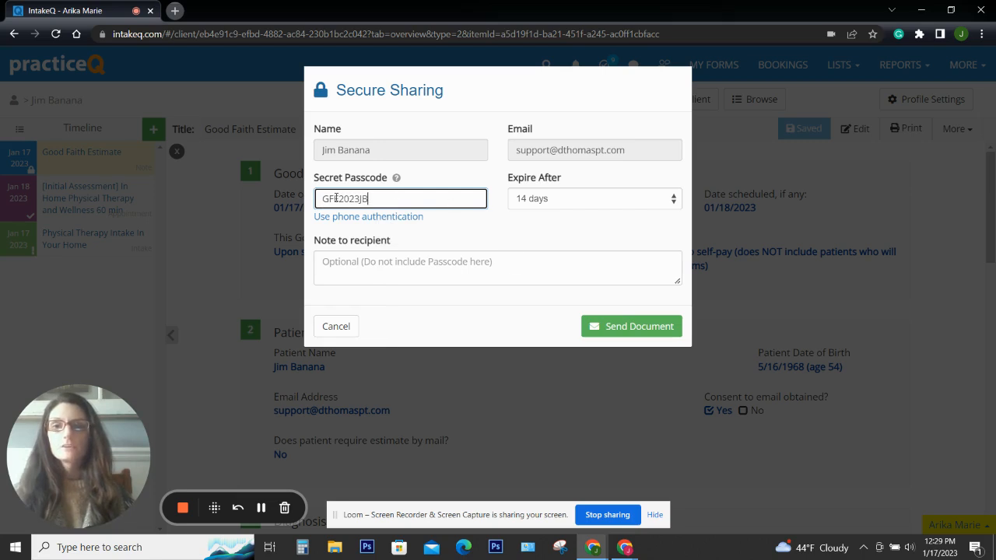
double_click(323, 199)
right_click(325, 200)
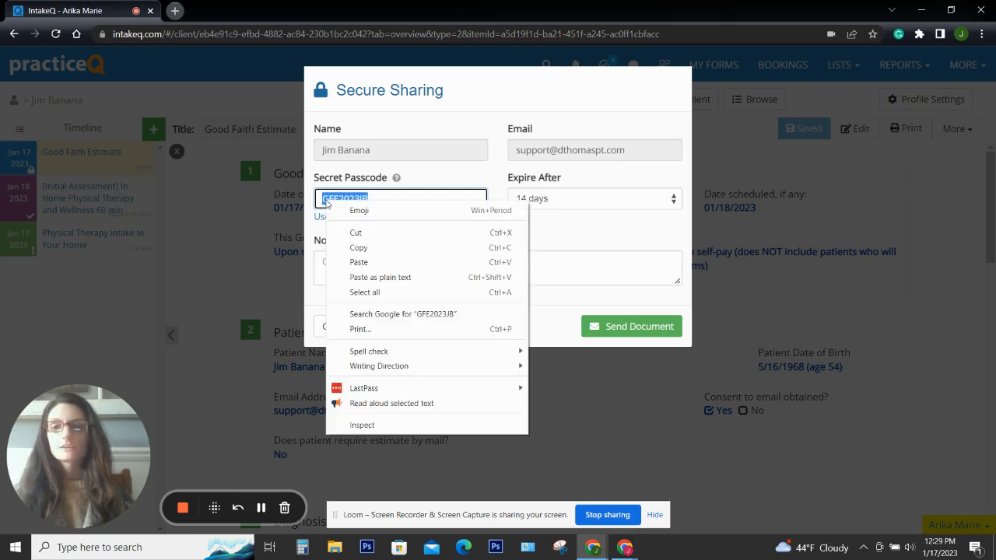
click(359, 247)
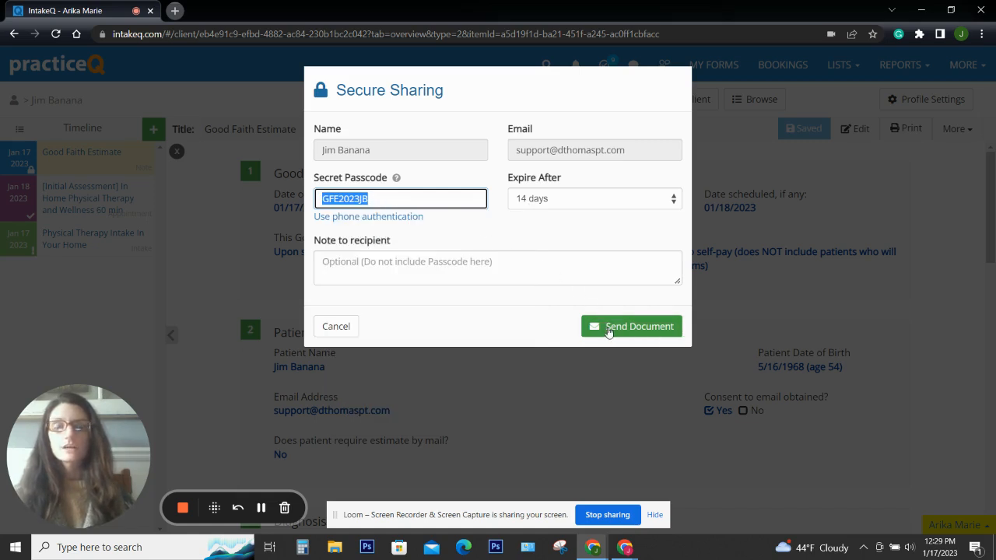
Send the document to the client, close the confirmation and switch to Gmail
click(609, 329)
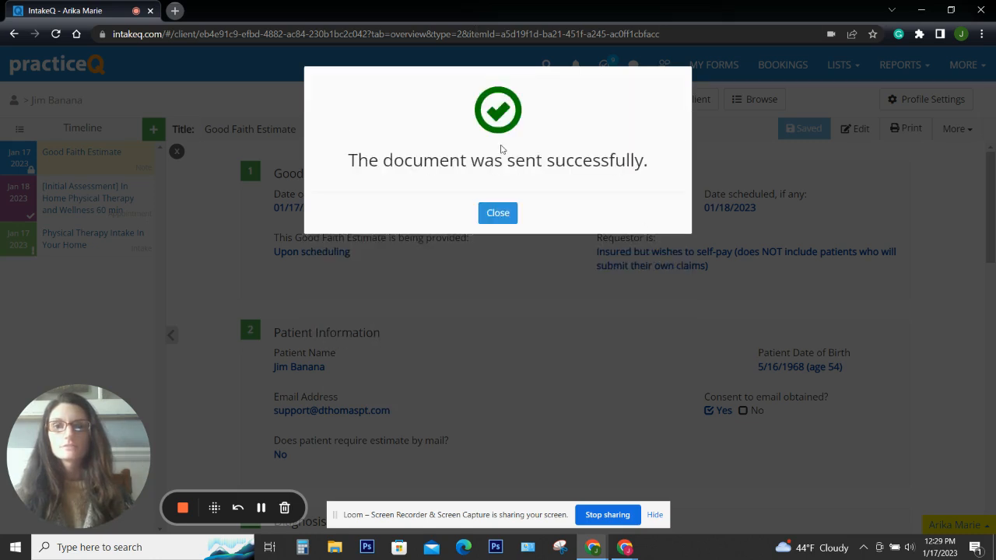
click(498, 213)
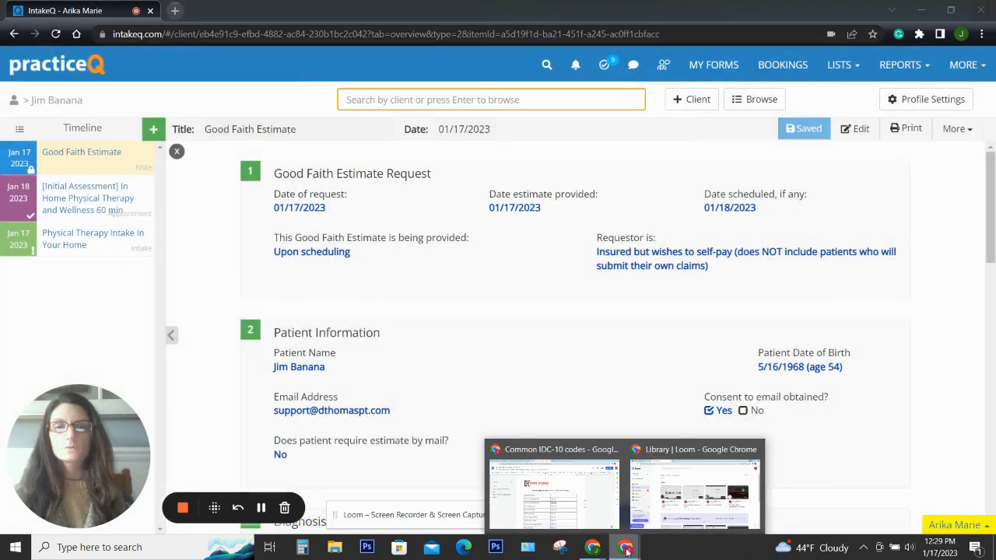
click(555, 525)
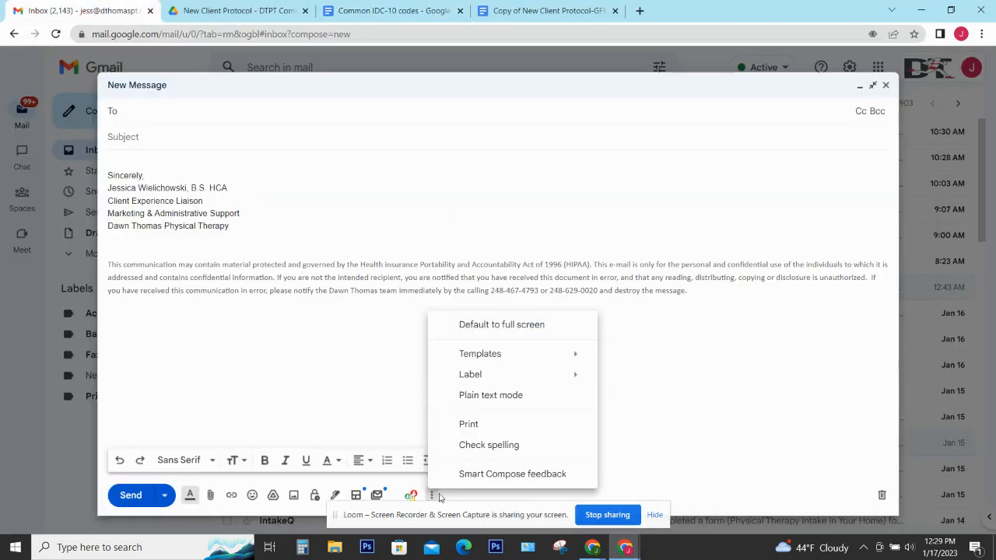
Insert the Good Faith Estimate template and paste the new passcode over the sample one
mouse_move(474, 355)
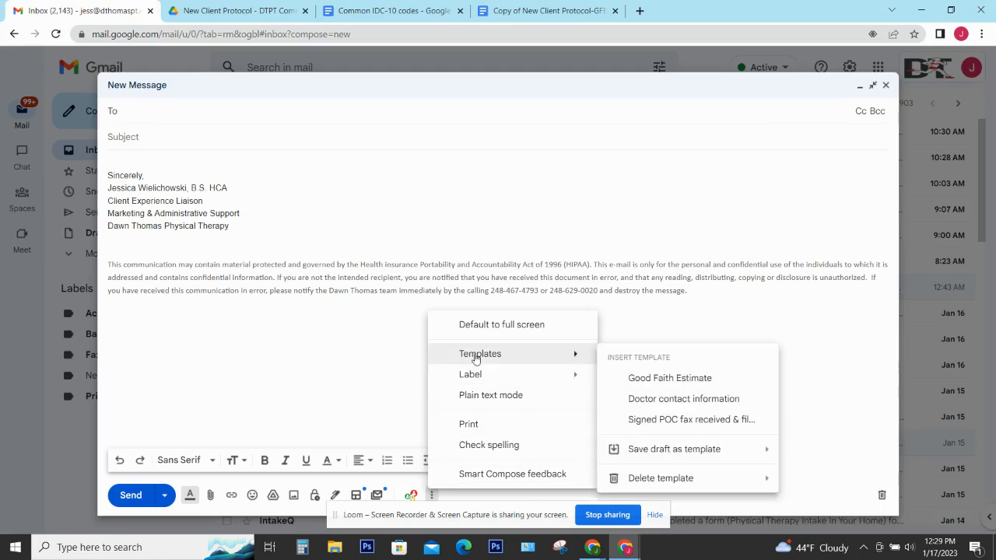
click(651, 379)
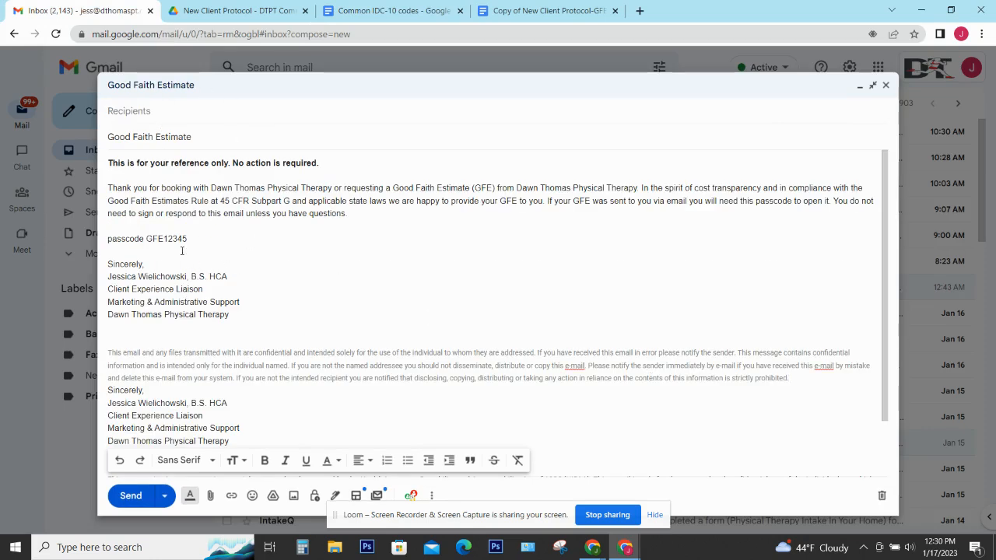
drag(191, 238, 147, 239)
right_click(148, 239)
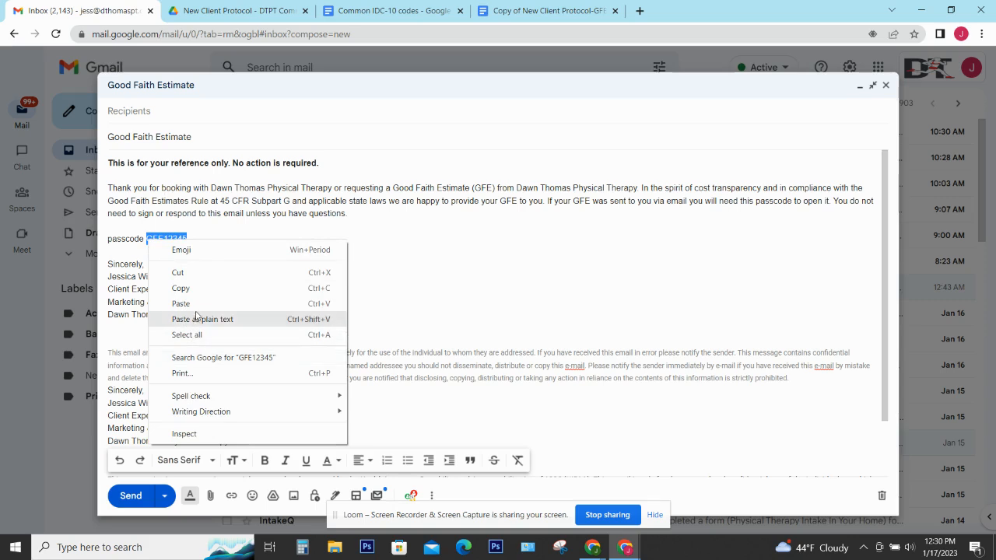
click(194, 304)
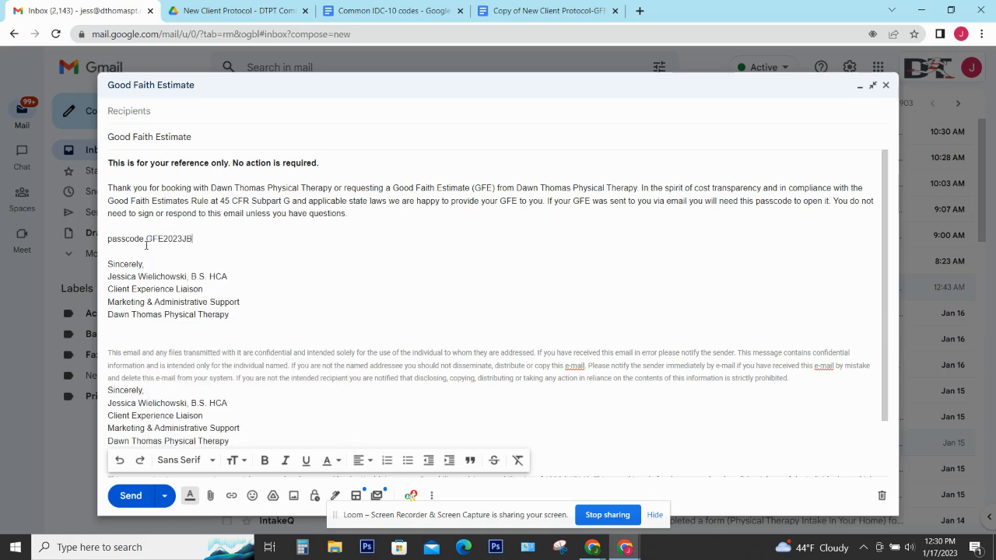
click(160, 112)
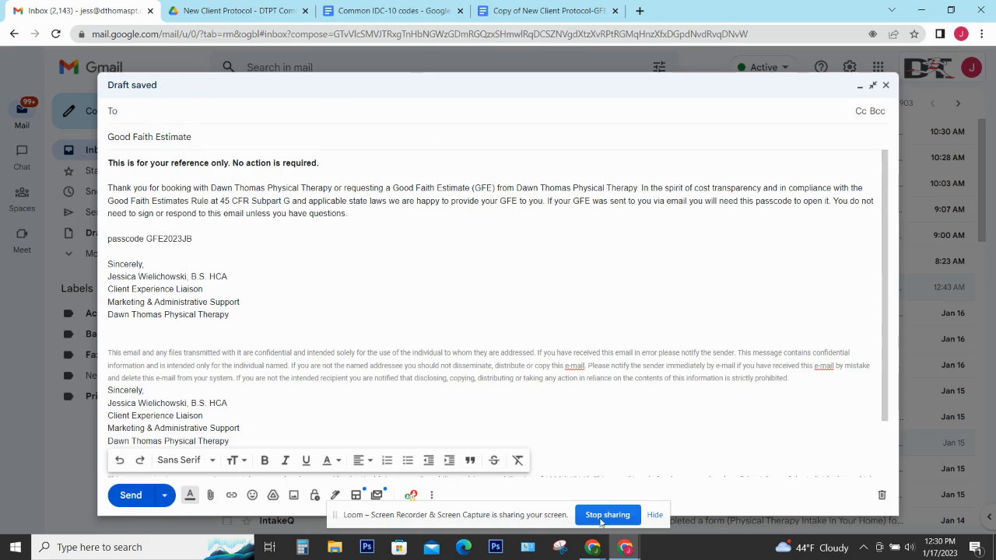
Switch back to the client's Good Faith Estimate record in PracticeQ
mouse_move(595, 545)
click(576, 514)
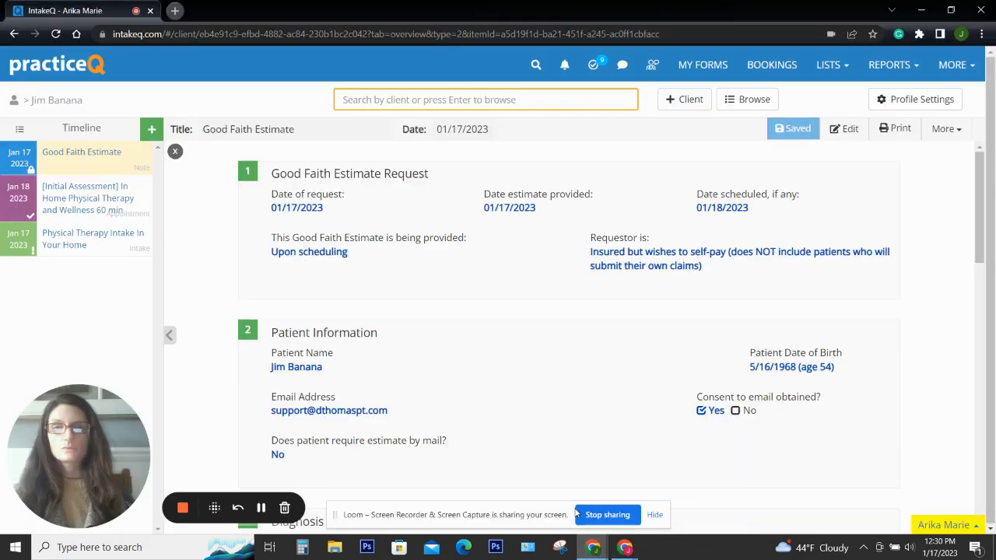